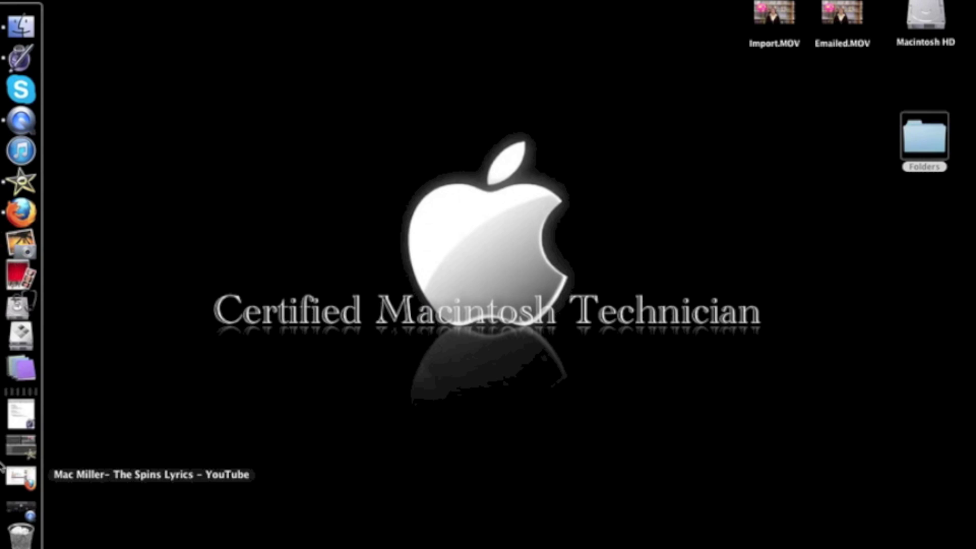
# Step: Restore the Mac Miller video window, dismiss its annotation, add a blank tab, and select the video's address
pyautogui.click(15, 489)
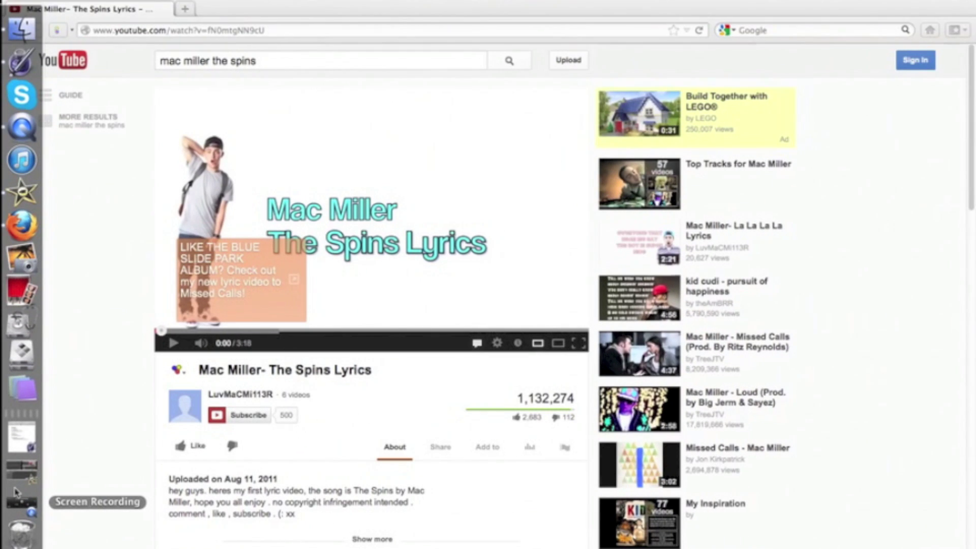
pyautogui.click(306, 241)
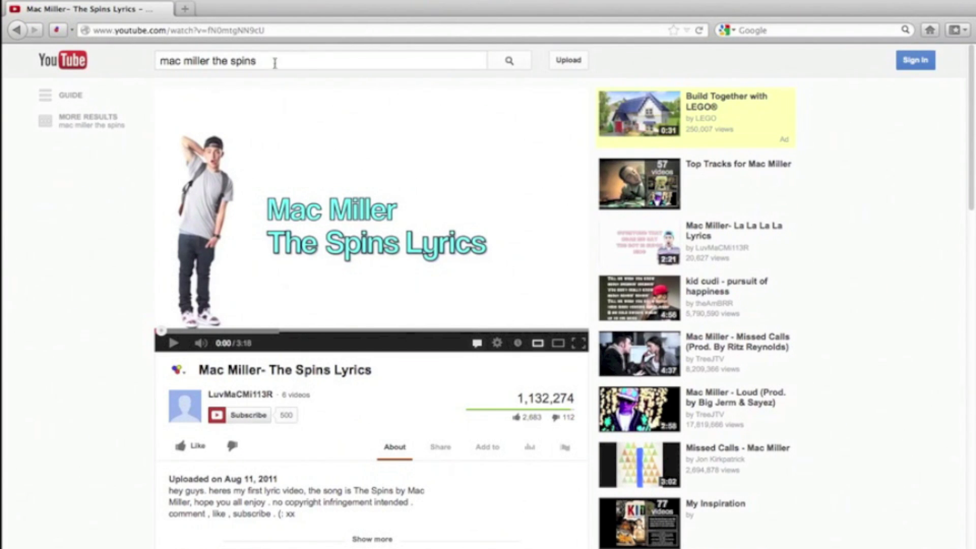
pyautogui.click(185, 9)
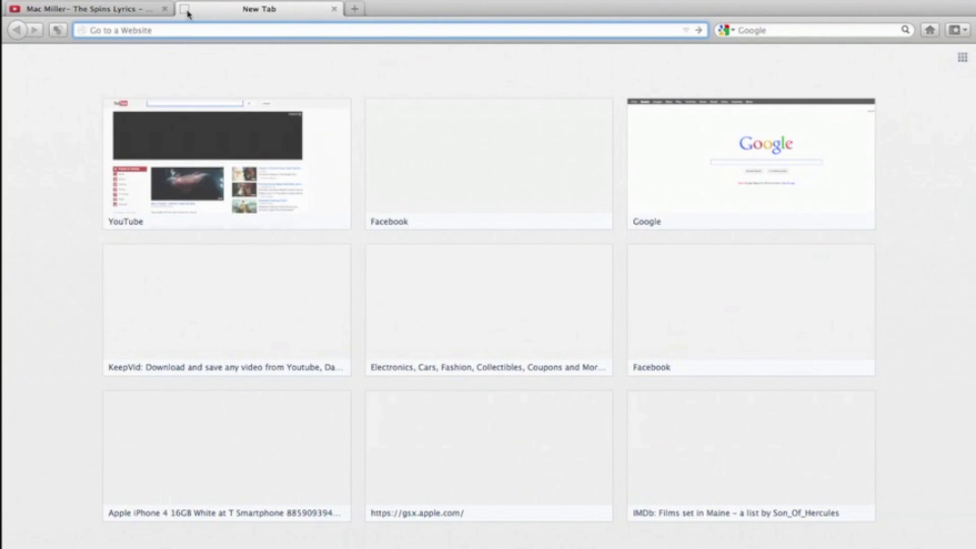
pyautogui.click(121, 9)
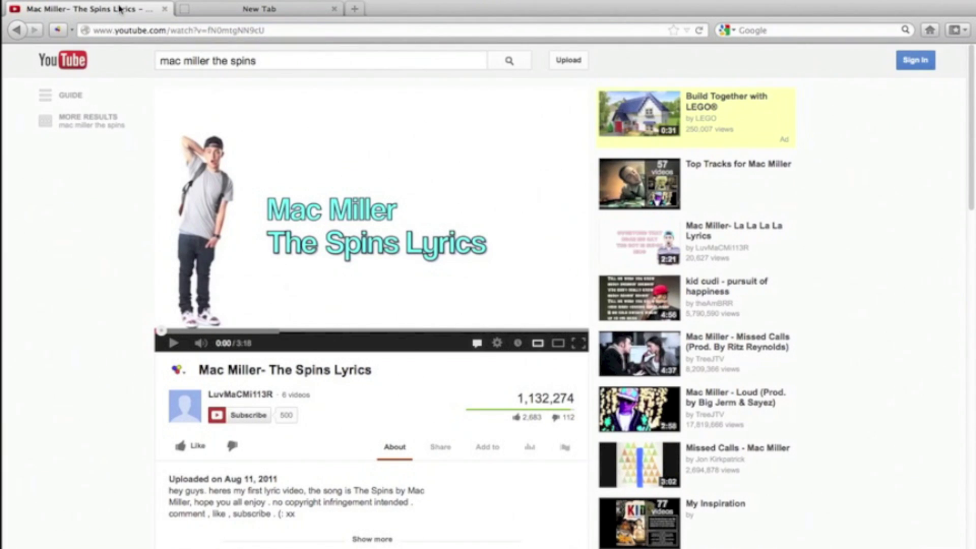
pyautogui.click(210, 32)
pyautogui.press('super+c')
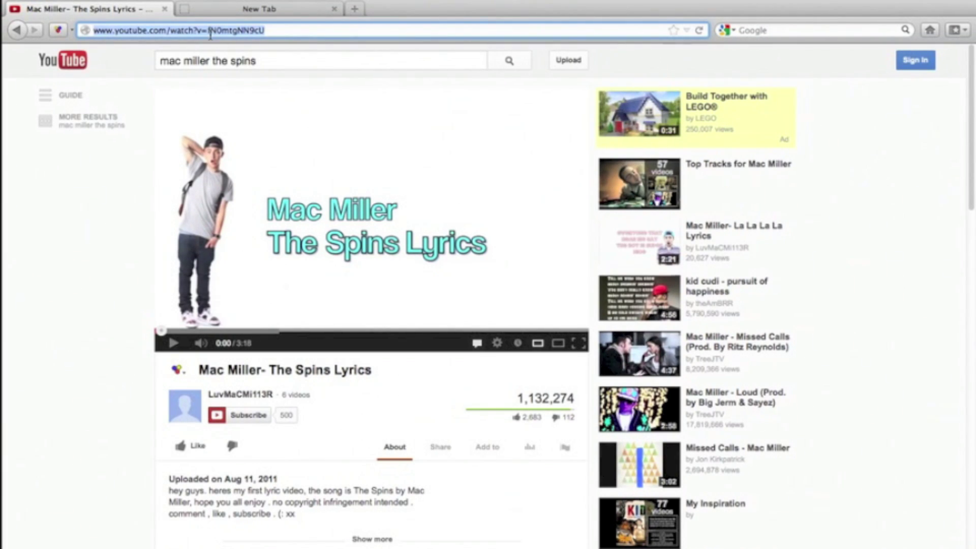
# Step: Load the KeepVid site in the blank new tab
pyautogui.click(245, 11)
pyautogui.write('k')
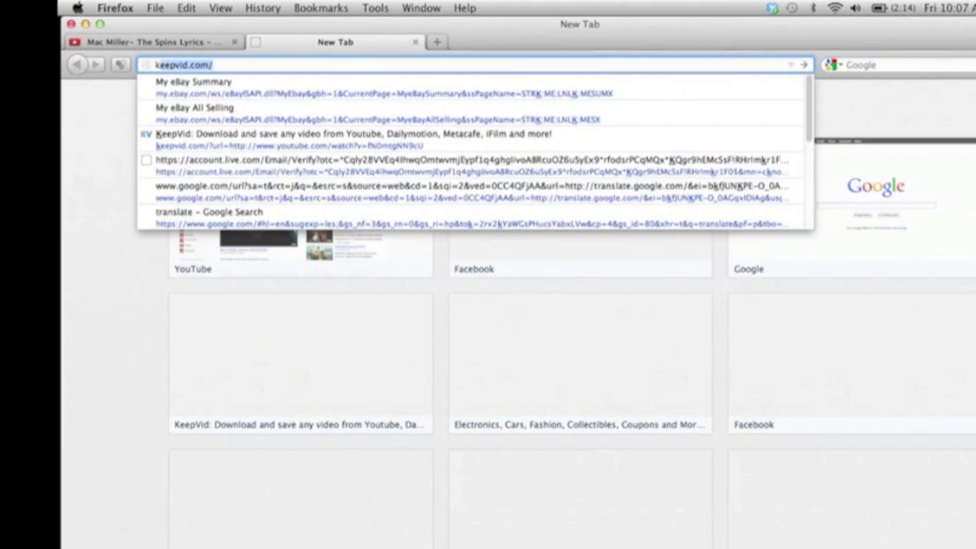
pyautogui.write('eepvid')
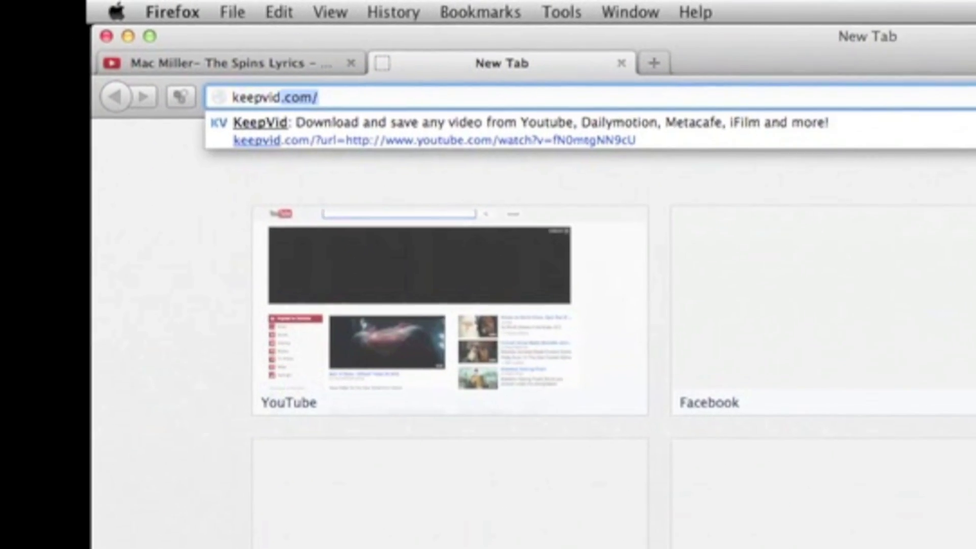
pyautogui.press('Return')
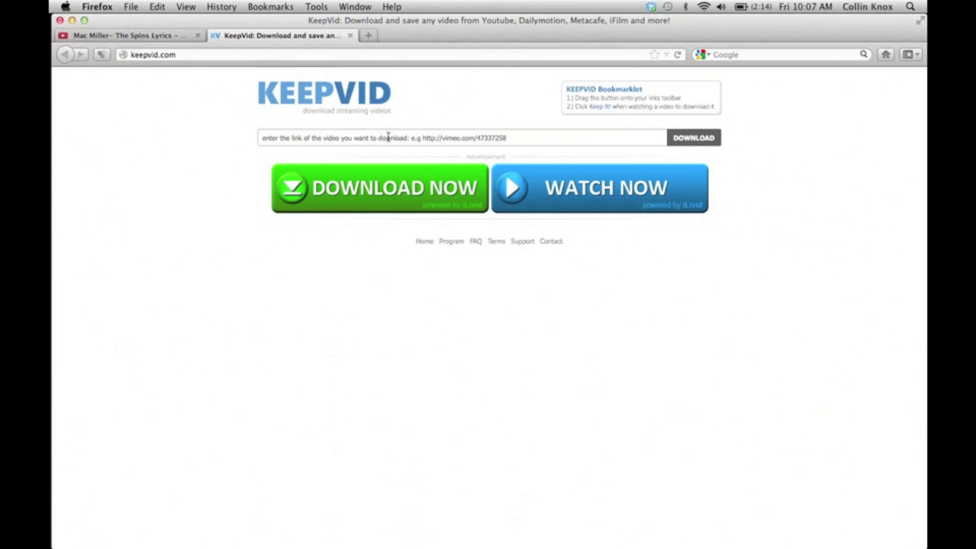
# Step: Paste the YouTube address into KeepVid, request the download, and accept running the KeepVidDownloader applet
pyautogui.click(388, 137)
pyautogui.press('super+v')
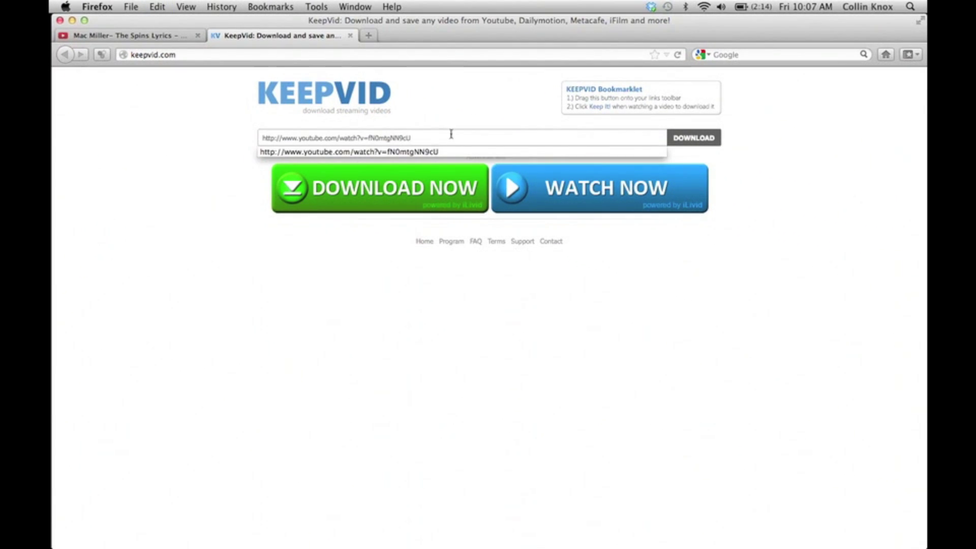
pyautogui.click(676, 139)
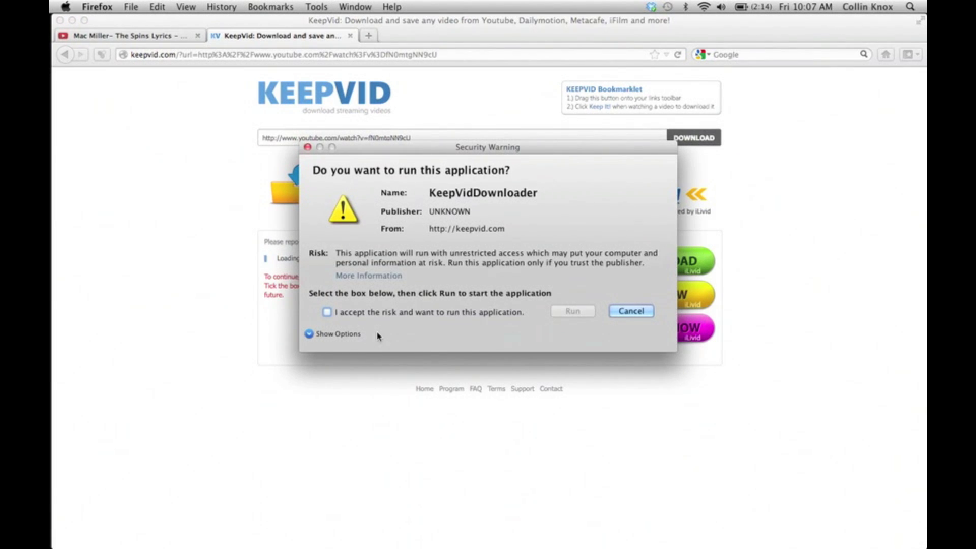
pyautogui.click(327, 313)
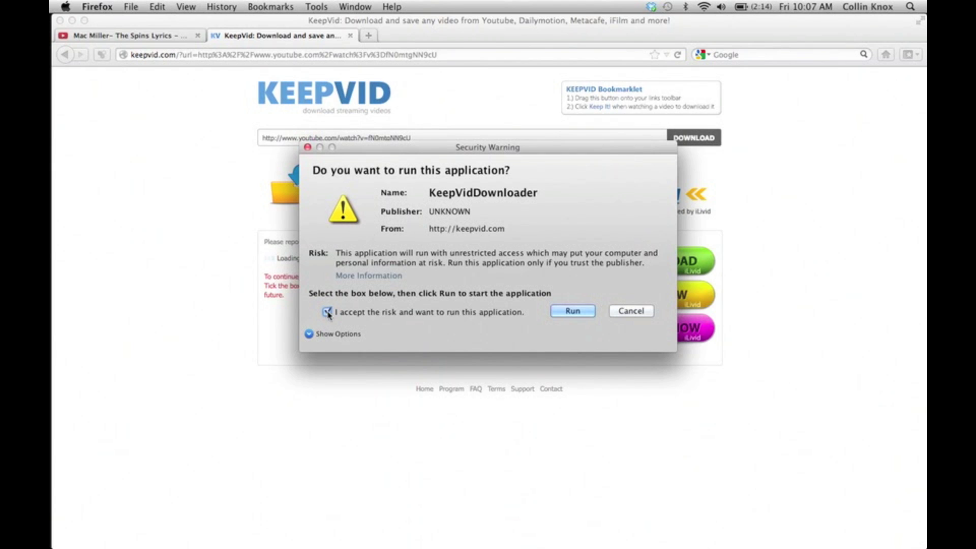
pyautogui.click(572, 312)
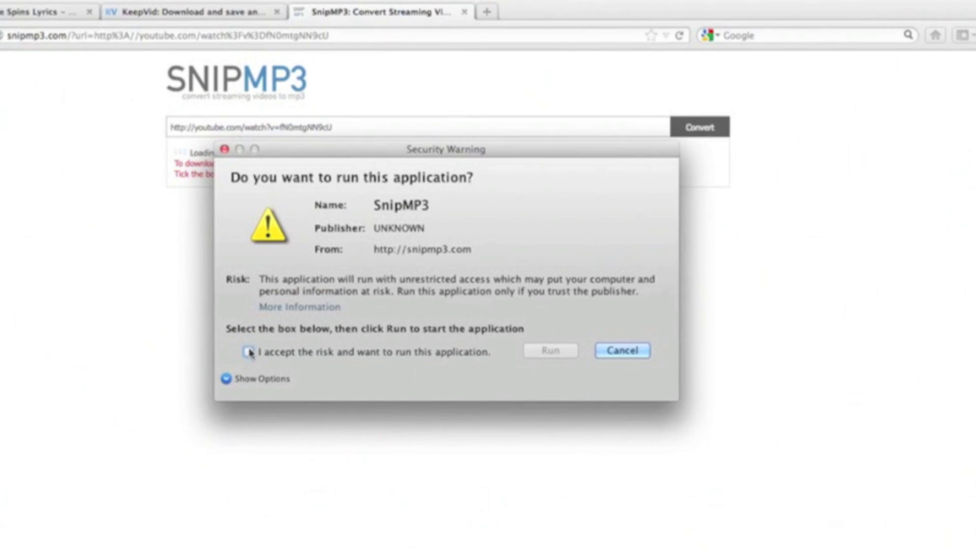
# Step: Accept and run the SnipMP3 applet, then choose the High Quality MP3 download
pyautogui.click(249, 352)
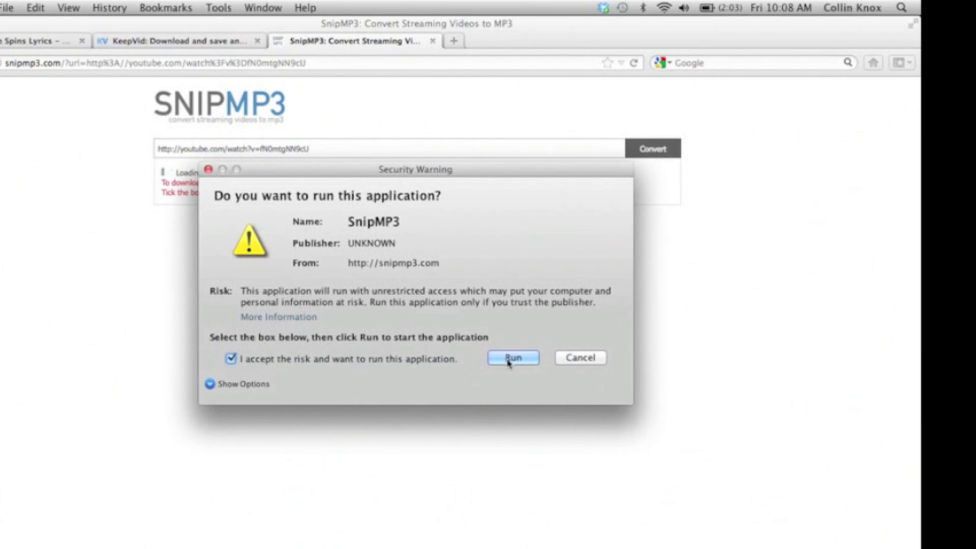
pyautogui.click(508, 361)
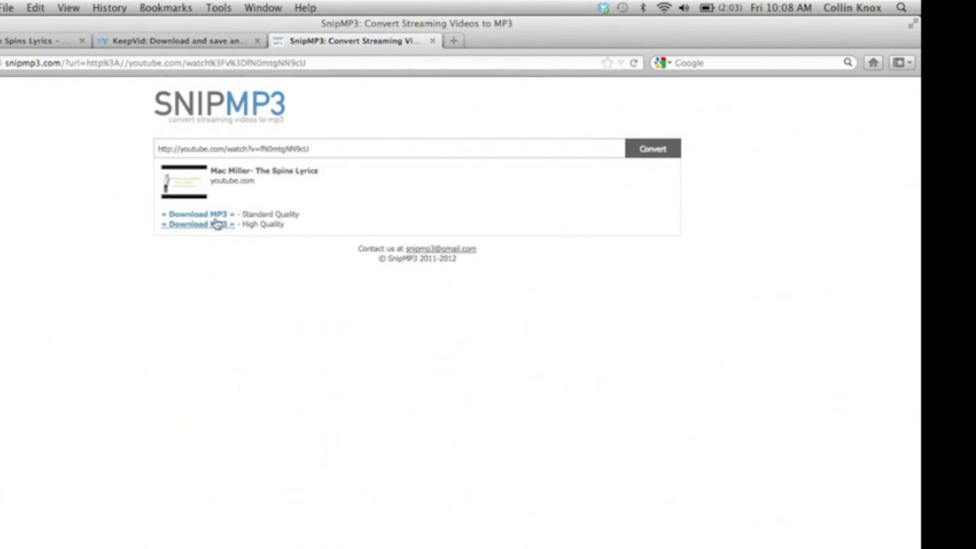
pyautogui.click(218, 225)
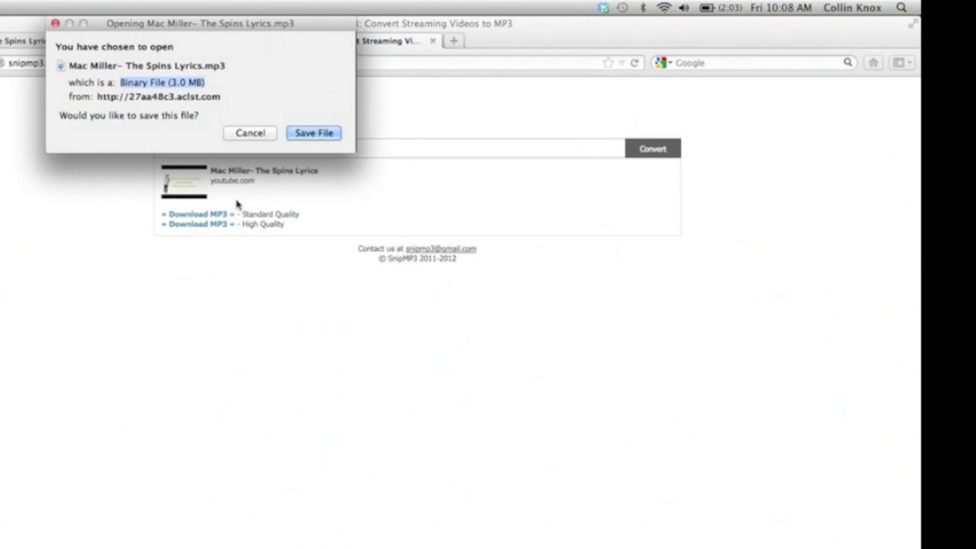
# Step: Save the Mac Miller- The Spins Lyrics.mp3, copy it from Downloads onto the desktop, and launch iTunes
pyautogui.click(305, 134)
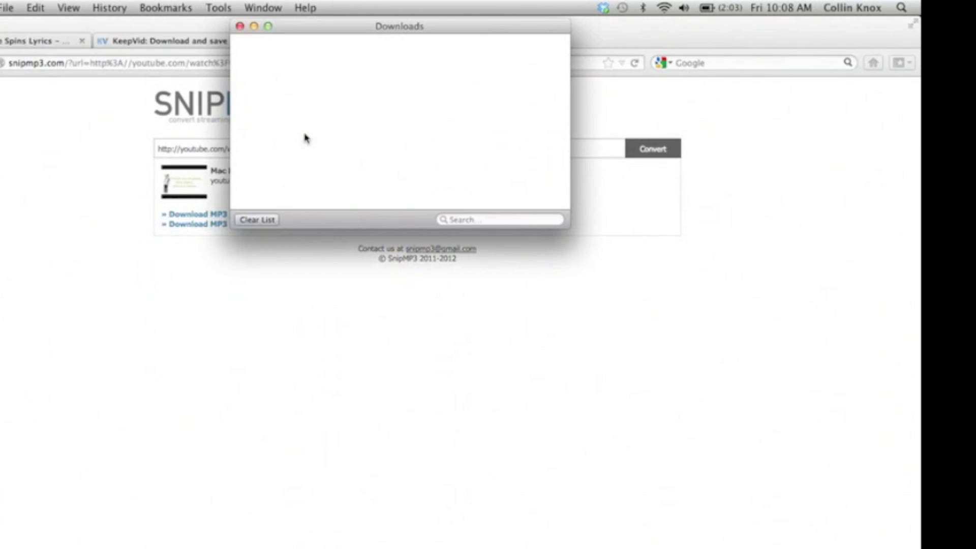
pyautogui.rightClick(303, 48)
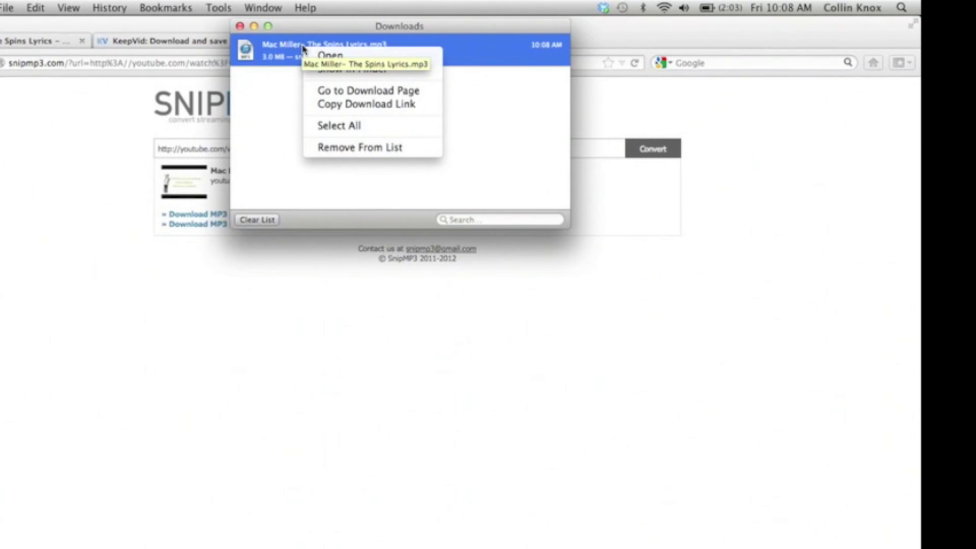
pyautogui.click(328, 71)
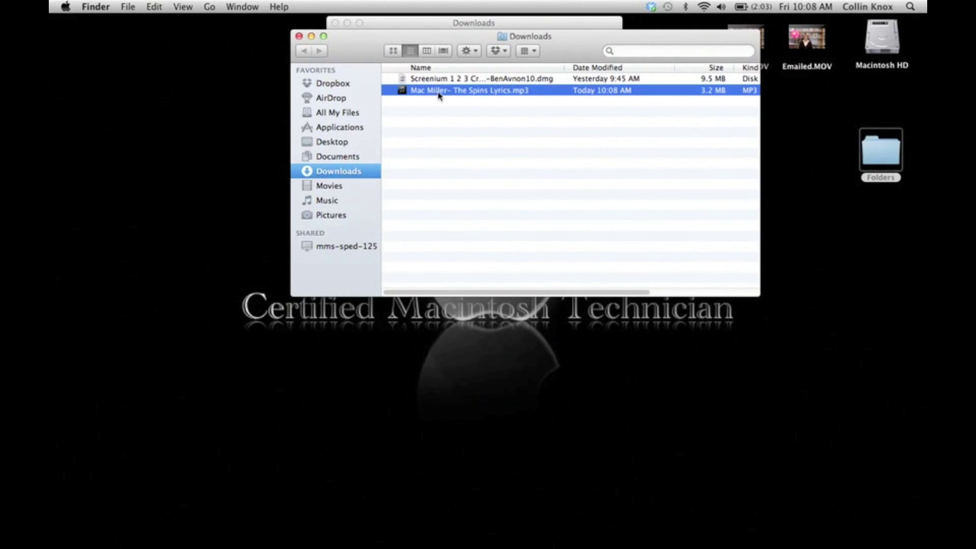
pyautogui.moveTo(440, 95); pyautogui.dragTo(193, 142)
pyautogui.click(299, 36)
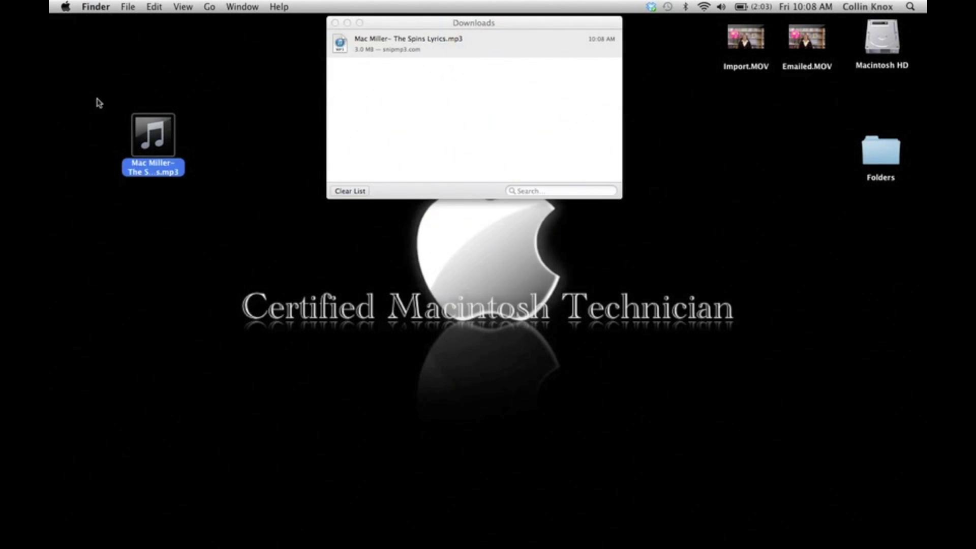
pyautogui.moveTo(51, 162)
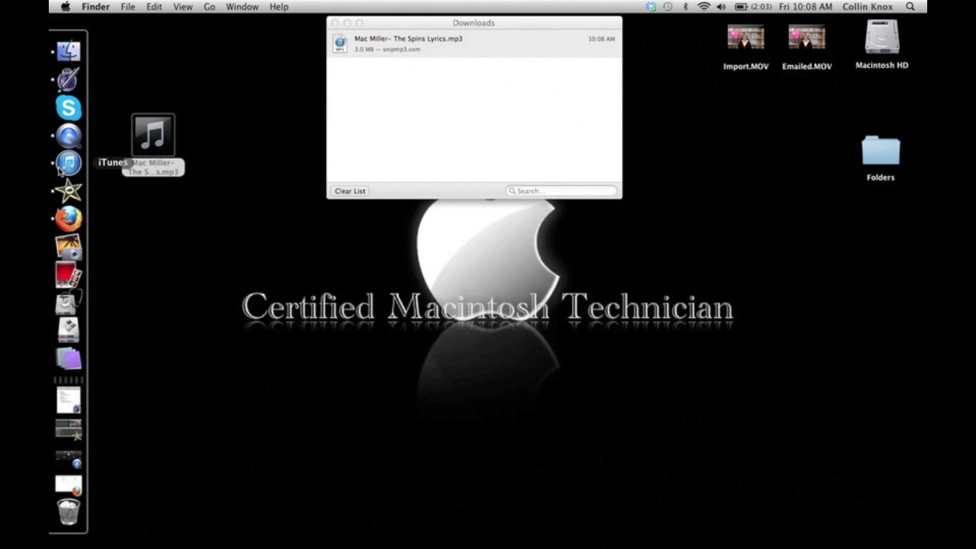
pyautogui.click(60, 169)
# Step: Add the desktop The Spins Lyrics MP3 to iTunes' untitled playlist, then hide iTunes
pyautogui.click(208, 297)
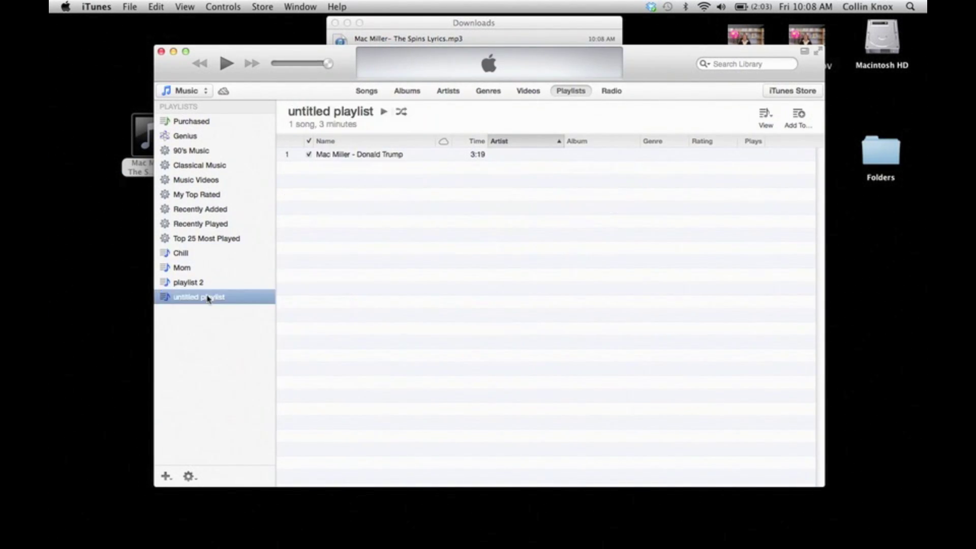
pyautogui.moveTo(149, 152); pyautogui.dragTo(361, 270)
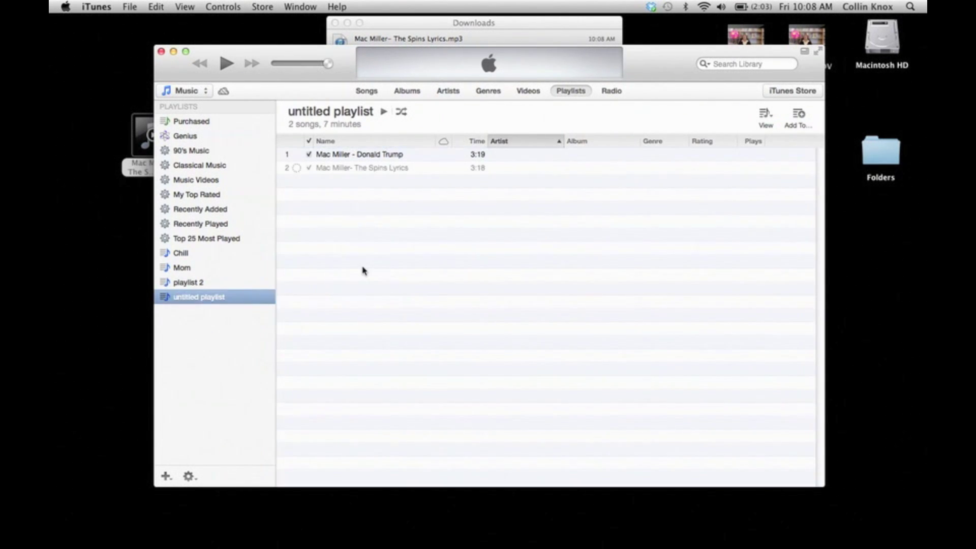
pyautogui.click(367, 172)
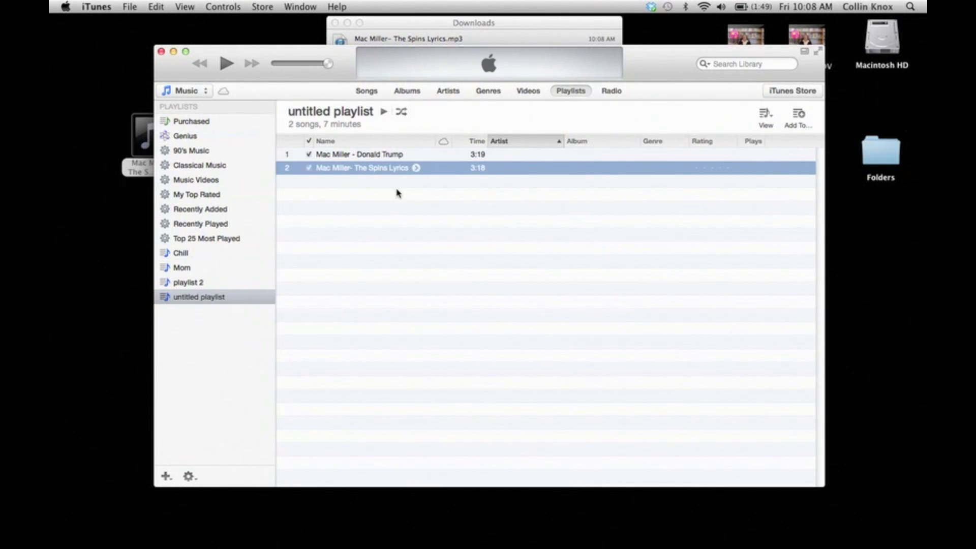
pyautogui.click(173, 51)
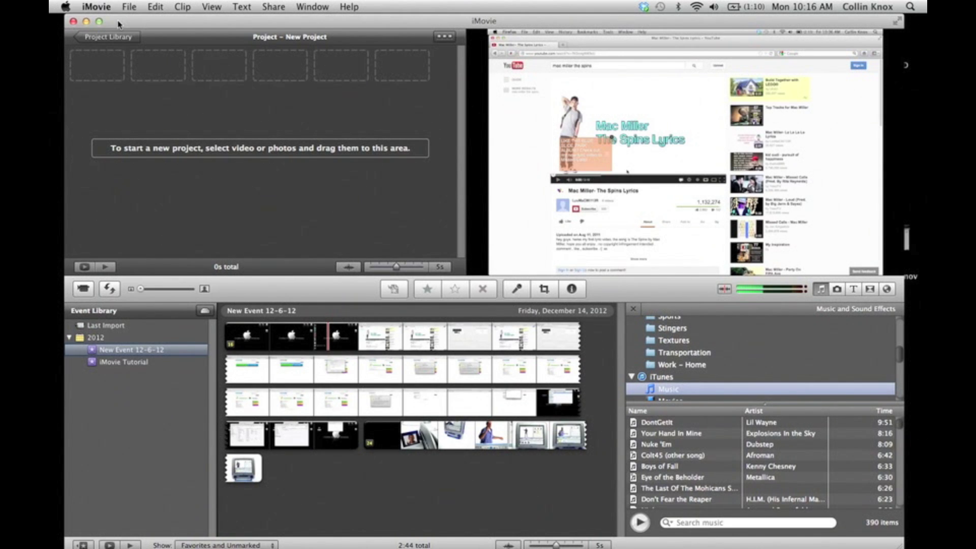
# Step: Import Import.MOV from the Desktop into New Event 12-6-12, optimized at Large 960x540
pyautogui.moveTo(119, 24); pyautogui.dragTo(121, 28)
pyautogui.click(129, 7)
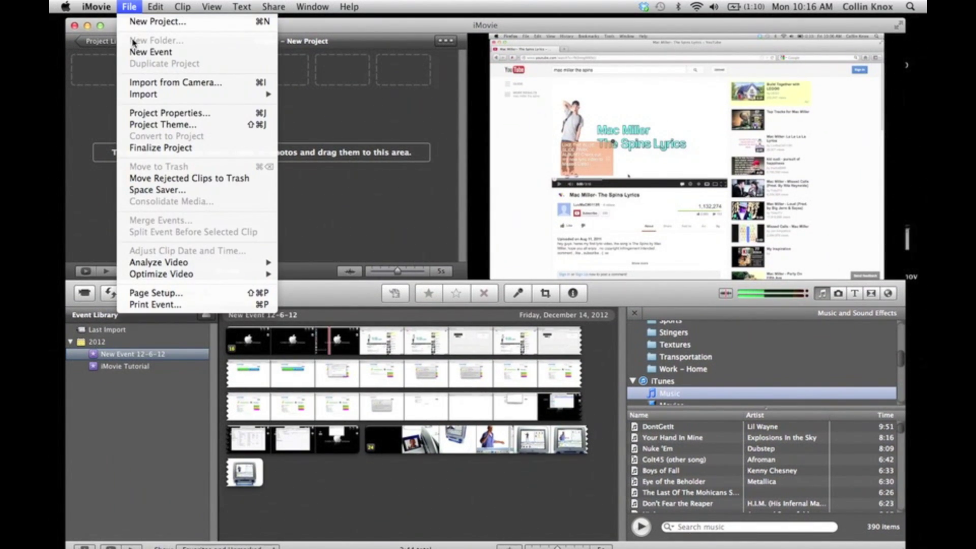
pyautogui.moveTo(142, 96)
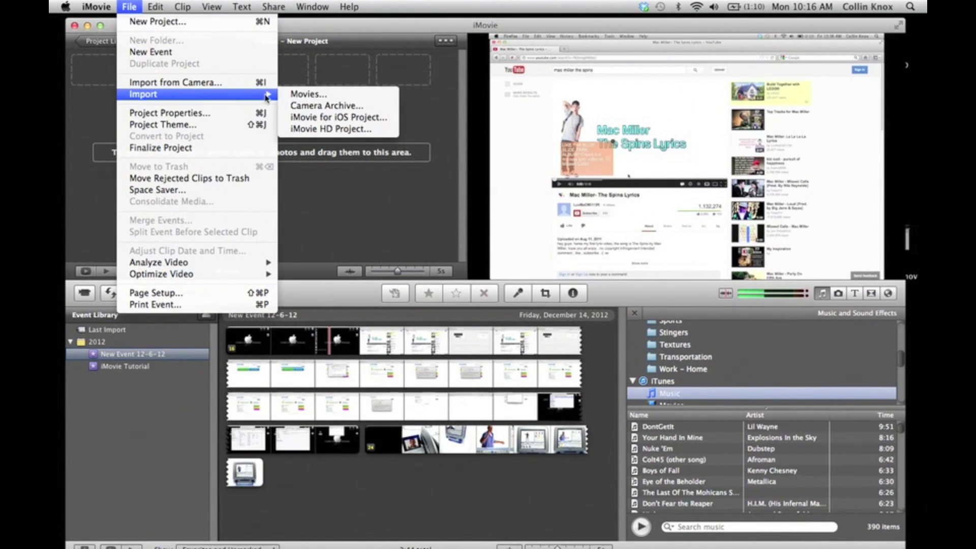
pyautogui.click(305, 94)
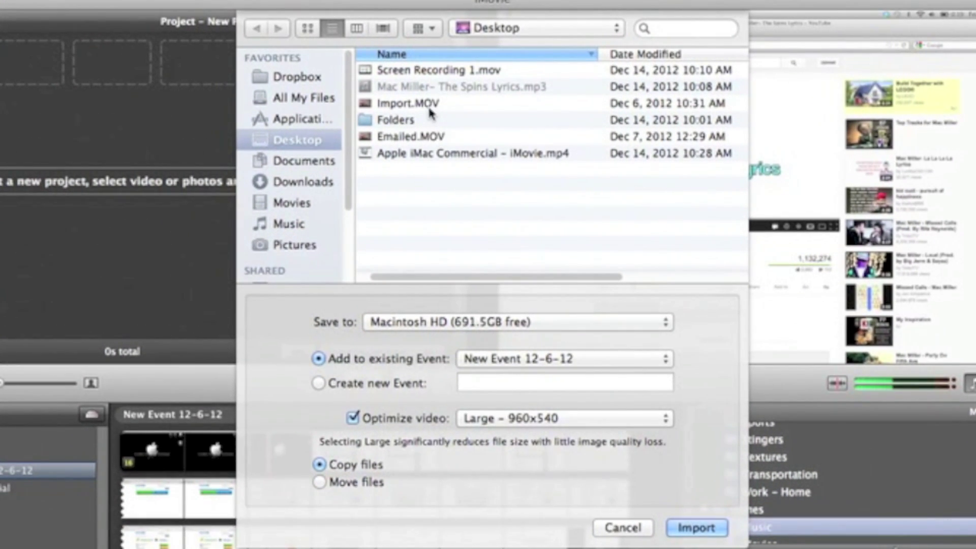
pyautogui.click(431, 105)
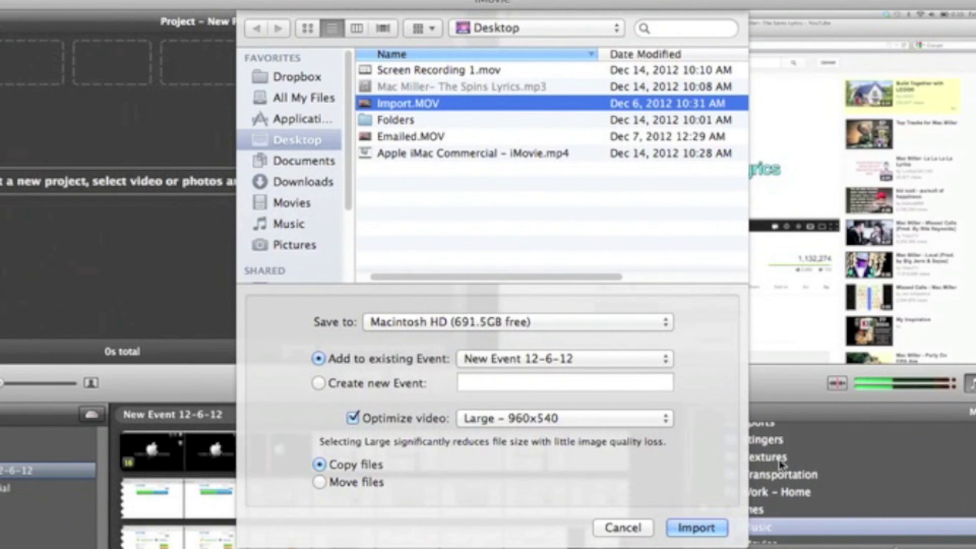
pyautogui.click(700, 526)
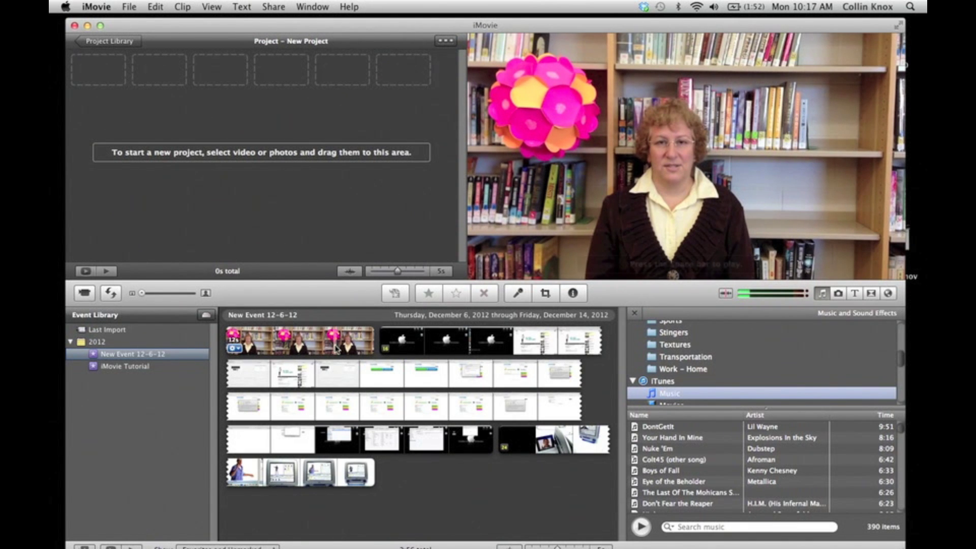
# Step: Drag the Import.MOV teacher clip into the empty New Project and open its Inspector
pyautogui.click(336, 349)
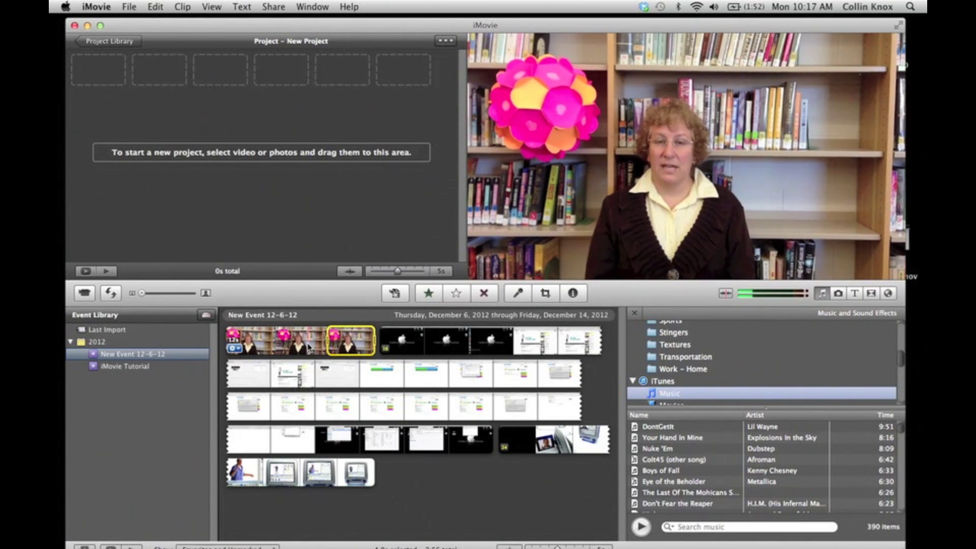
pyautogui.doubleClick(336, 348)
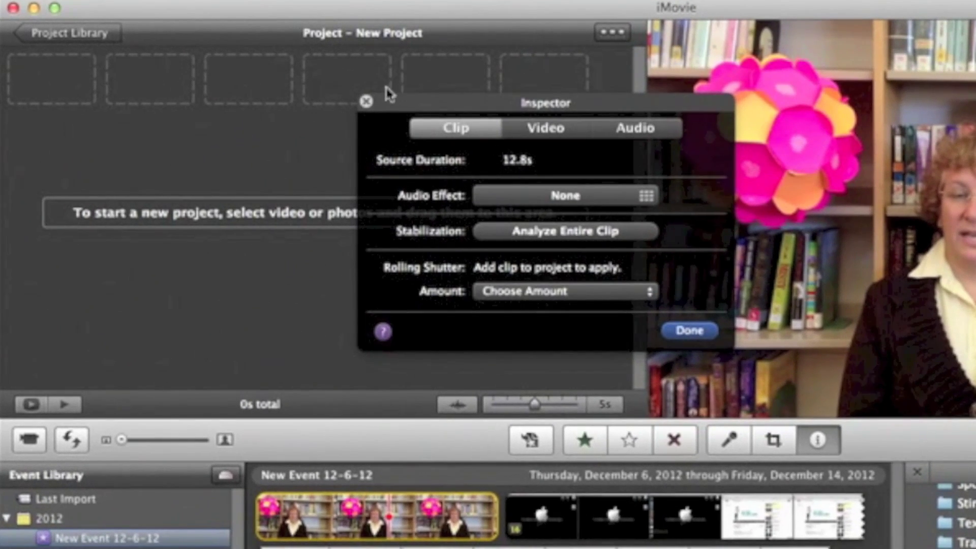
pyautogui.click(362, 103)
pyautogui.moveTo(374, 511); pyautogui.dragTo(313, 172)
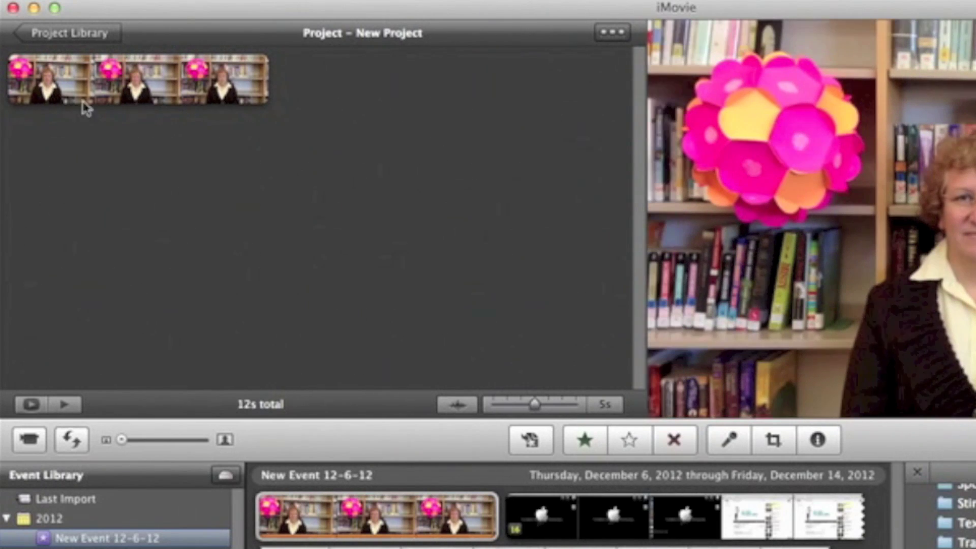
pyautogui.moveTo(84, 76)
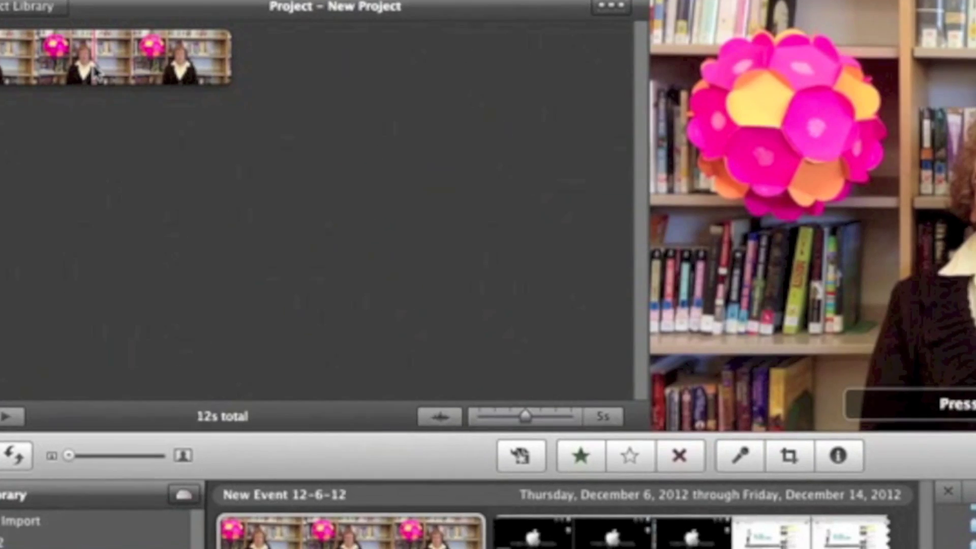
pyautogui.doubleClick(146, 91)
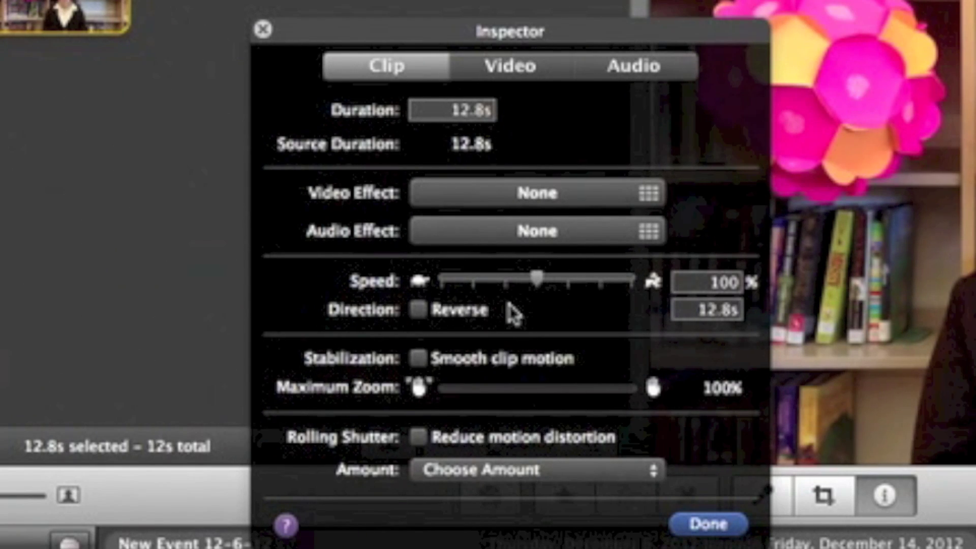
# Step: Choose the Heat Wave video effect for the project clip in its Inspector
pyautogui.click(478, 200)
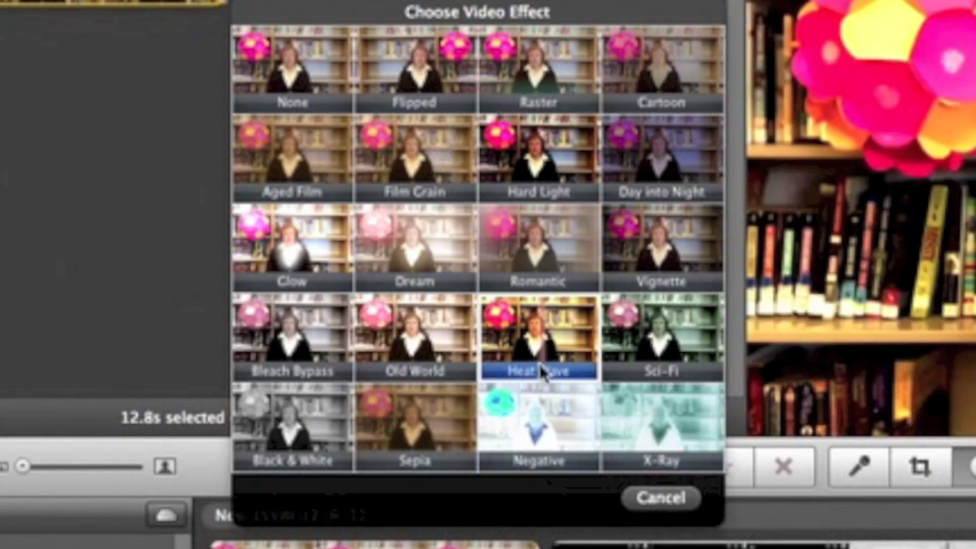
pyautogui.click(544, 358)
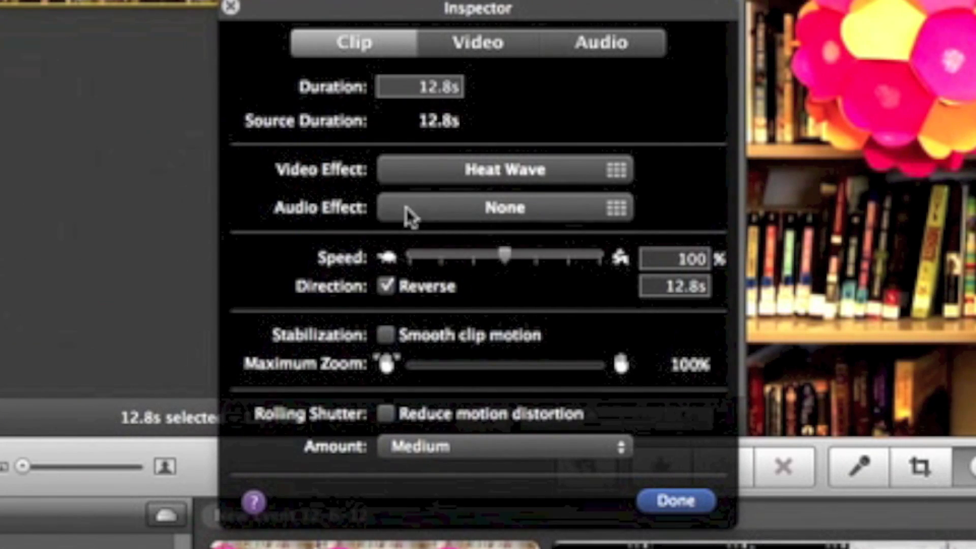
pyautogui.click(534, 212)
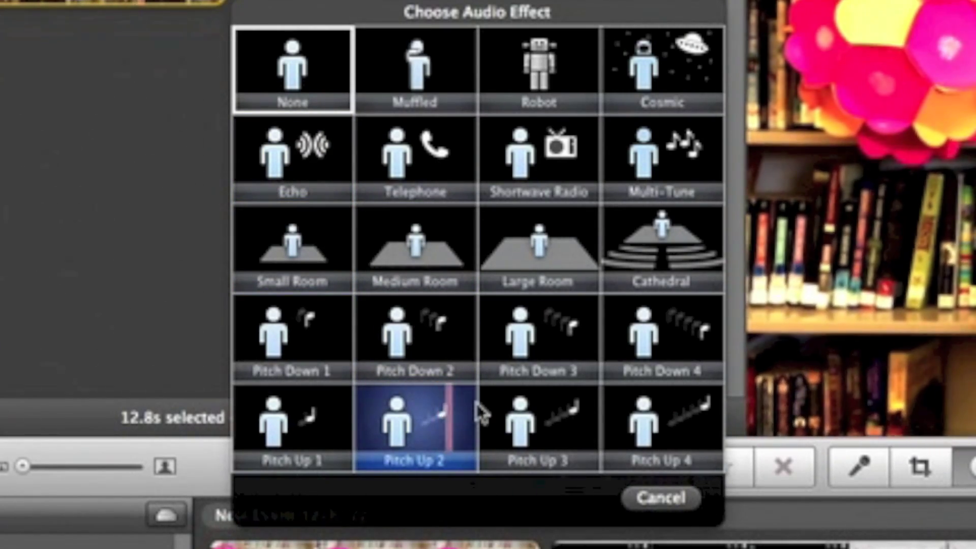
pyautogui.click(658, 500)
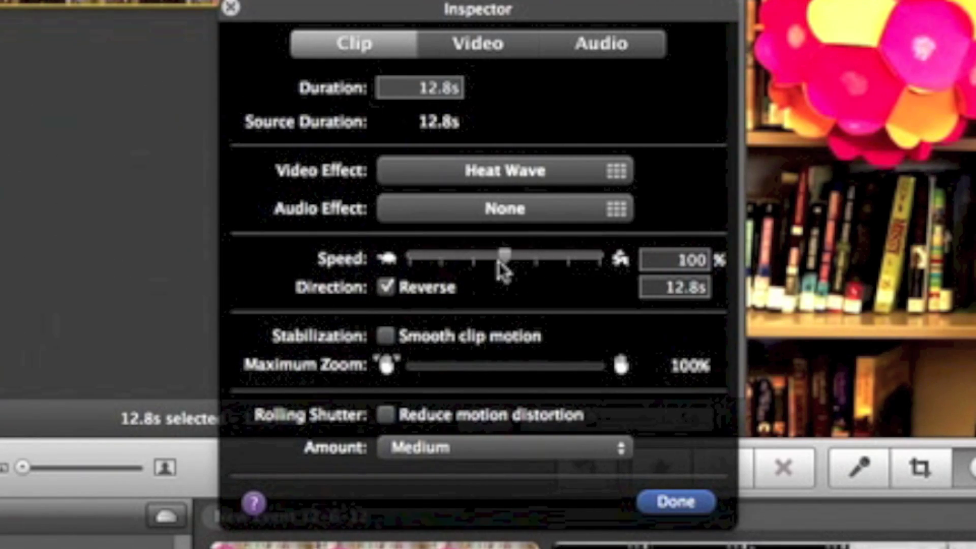
pyautogui.click(600, 258)
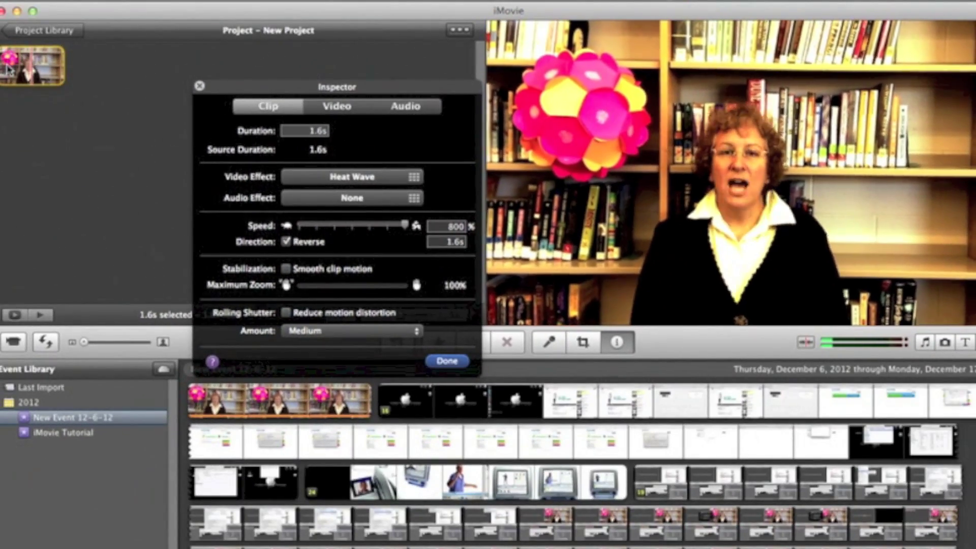
pyautogui.click(300, 226)
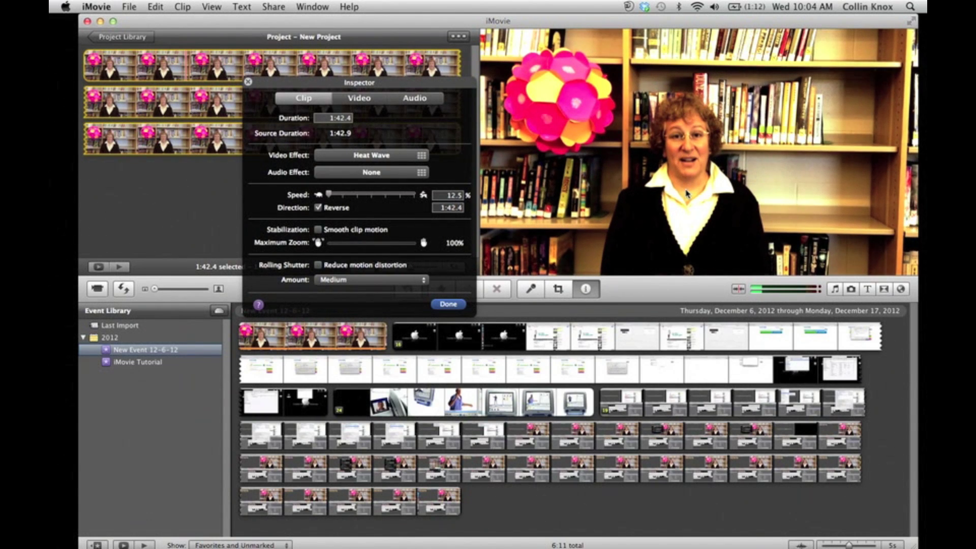
pyautogui.click(373, 195)
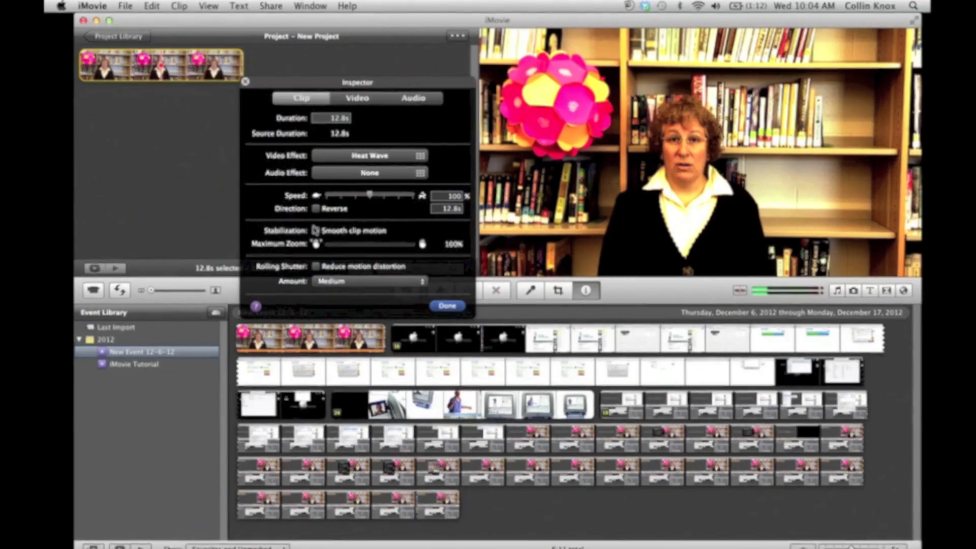
# Step: Untick Reverse so the clip plays forwards, then reopen the Inspector to try stabilization
pyautogui.click(318, 208)
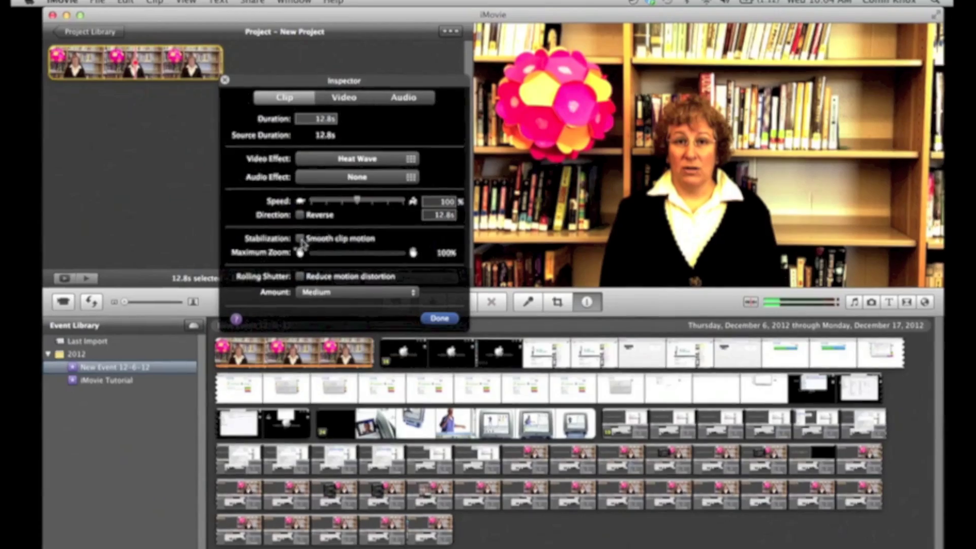
pyautogui.click(171, 109)
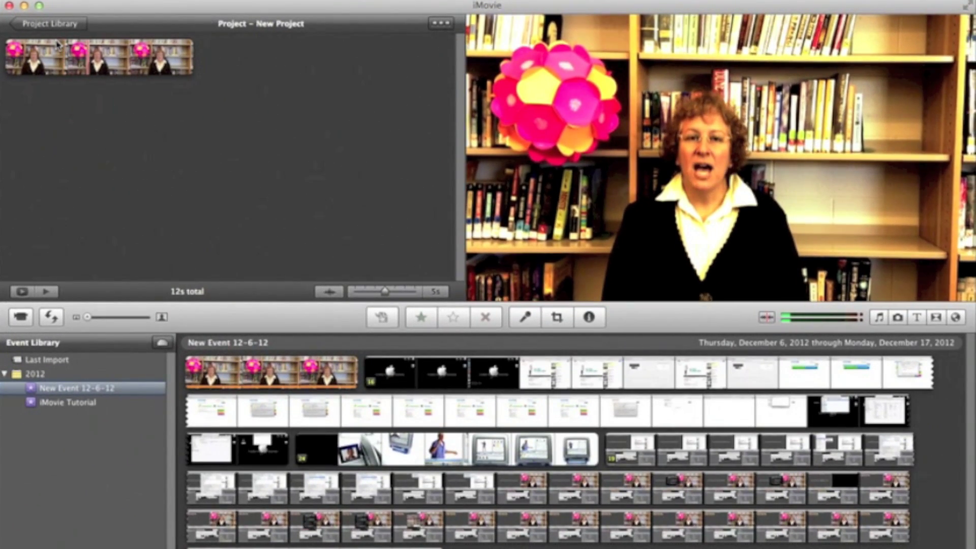
pyautogui.doubleClick(59, 46)
pyautogui.click(278, 248)
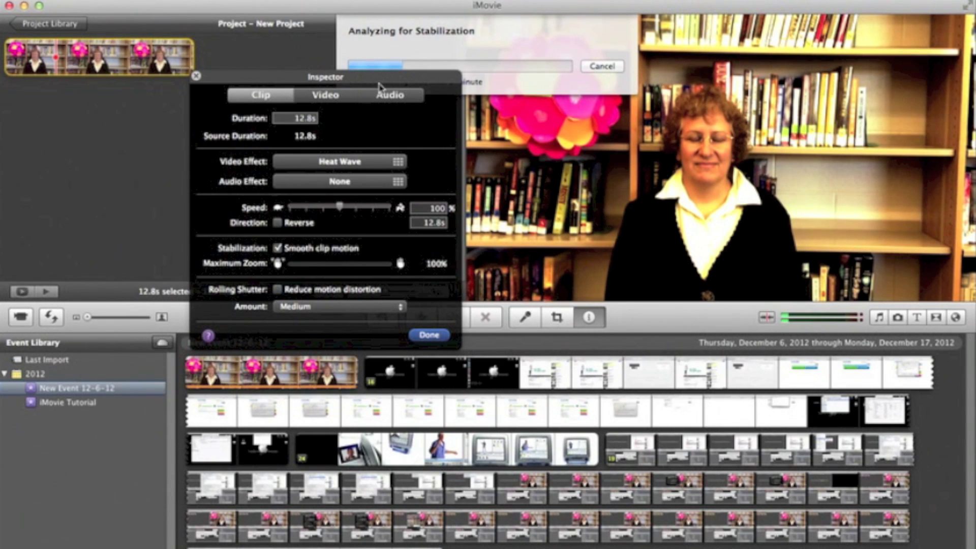
pyautogui.moveTo(369, 79); pyautogui.dragTo(345, 173)
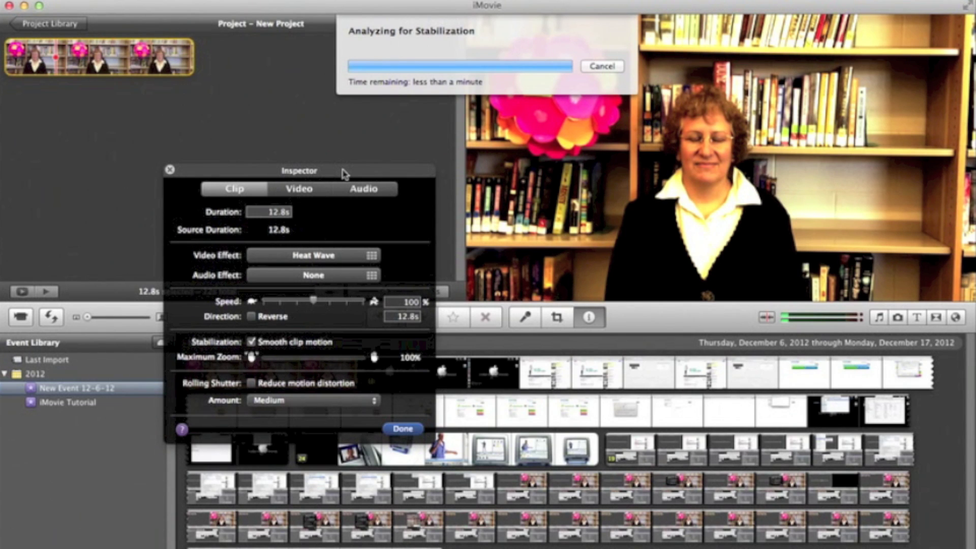
pyautogui.click(167, 102)
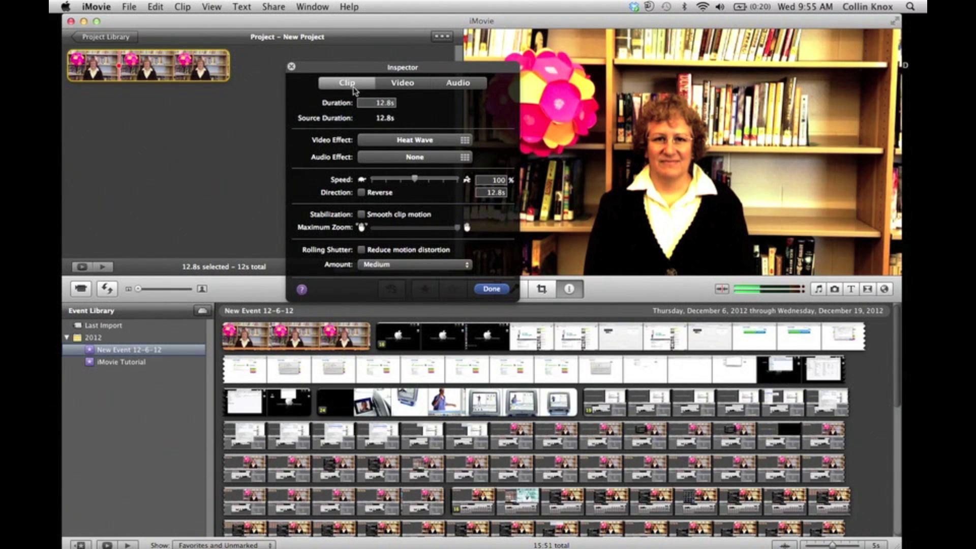
# Step: In the Video adjustments, set Exposure 25%, Brightness -35%, Contrast -78% and Saturation 200%
pyautogui.click(402, 83)
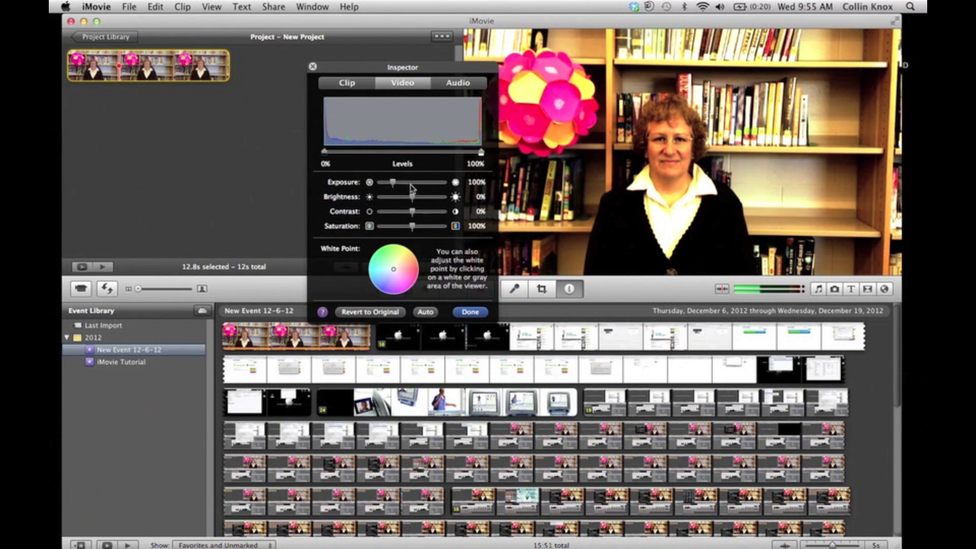
pyautogui.moveTo(399, 76); pyautogui.dragTo(315, 43)
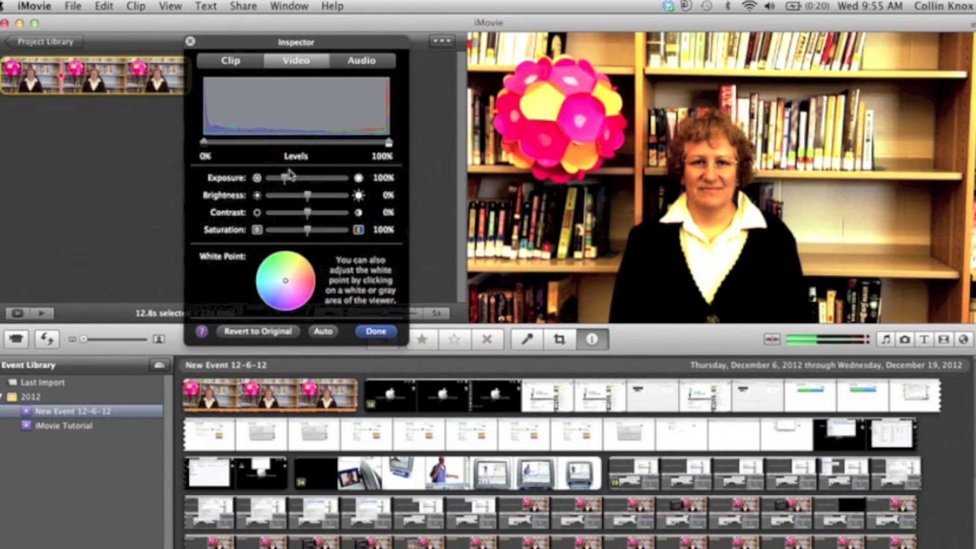
pyautogui.moveTo(285, 184); pyautogui.dragTo(362, 239)
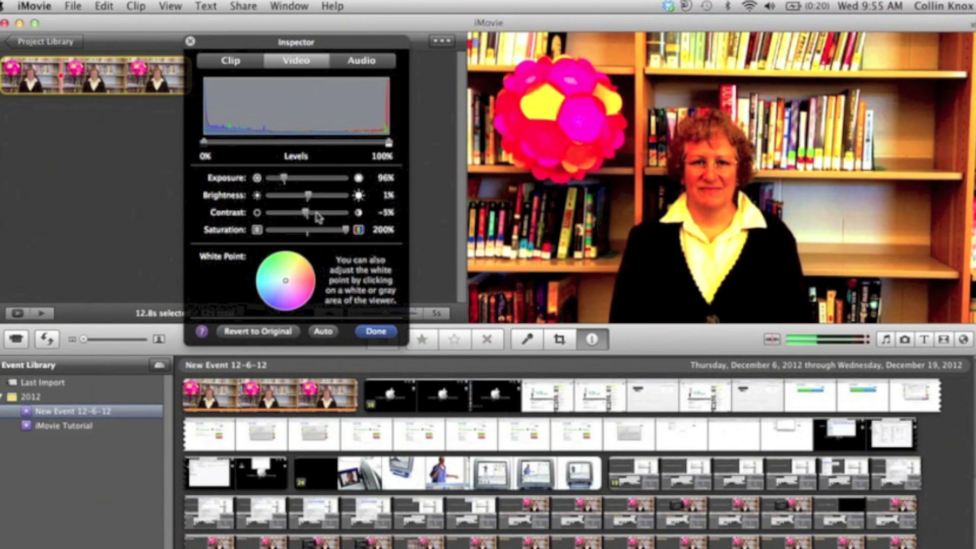
pyautogui.moveTo(307, 218); pyautogui.dragTo(269, 184)
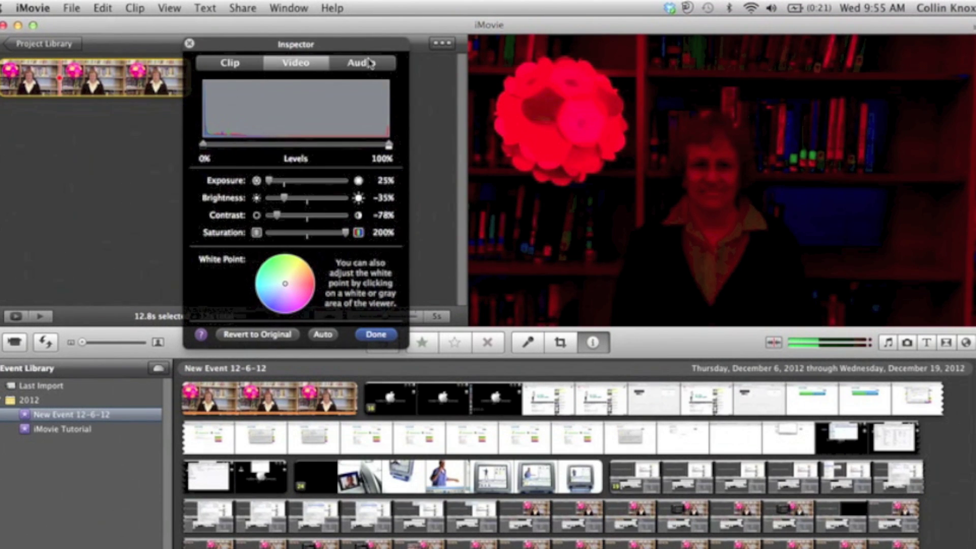
pyautogui.click(369, 63)
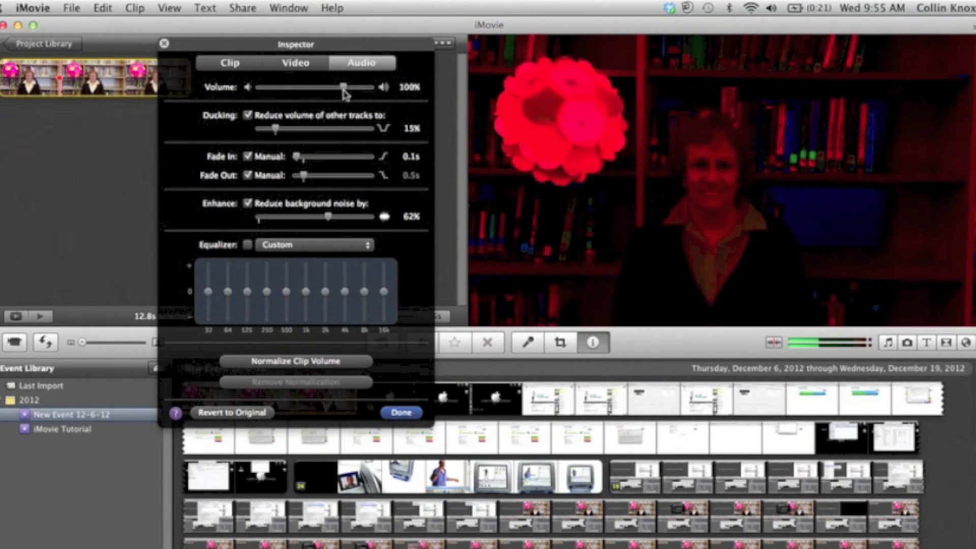
# Step: Duck other audio to 15%, fade in over 0.6s, cut background noise 53%, and slightly boost 125 Hz
pyautogui.moveTo(344, 90)
pyautogui.mouseDown()
pyautogui.moveTo(297, 90)
pyautogui.moveTo(344, 92)
pyautogui.mouseUp()
pyautogui.click(248, 116)
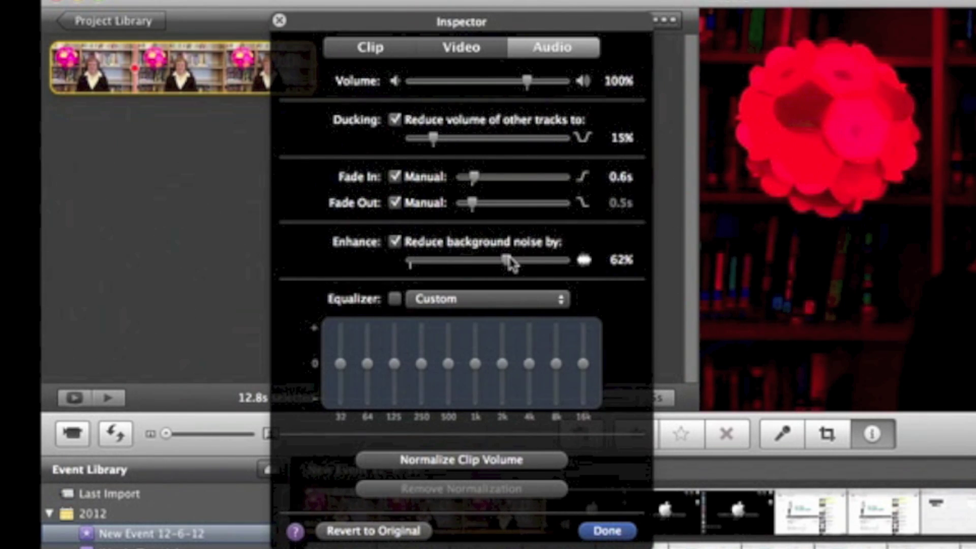
pyautogui.moveTo(510, 261)
pyautogui.mouseDown()
pyautogui.moveTo(455, 264)
pyautogui.moveTo(494, 267)
pyautogui.mouseUp()
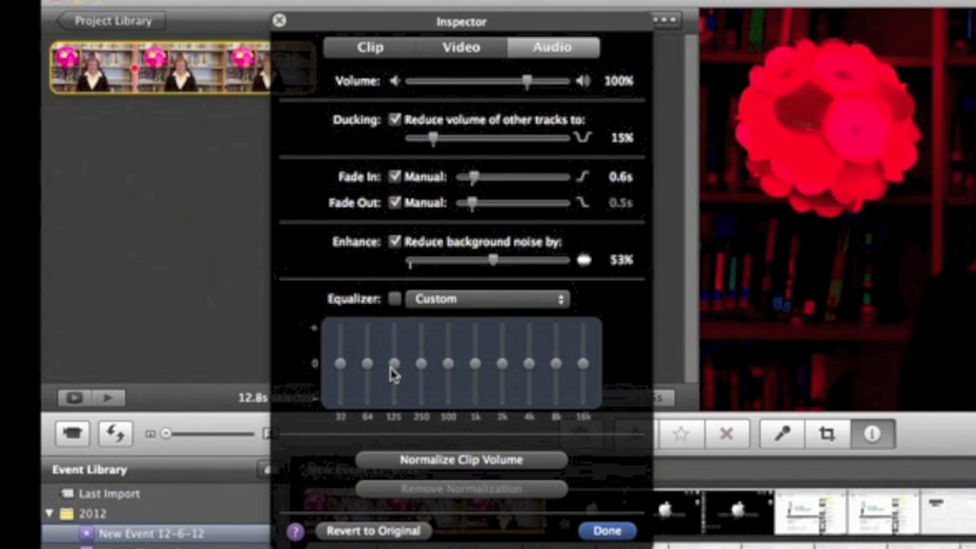
pyautogui.moveTo(392, 369)
pyautogui.mouseDown()
pyautogui.moveTo(395, 348)
pyautogui.moveTo(405, 362)
pyautogui.mouseUp()
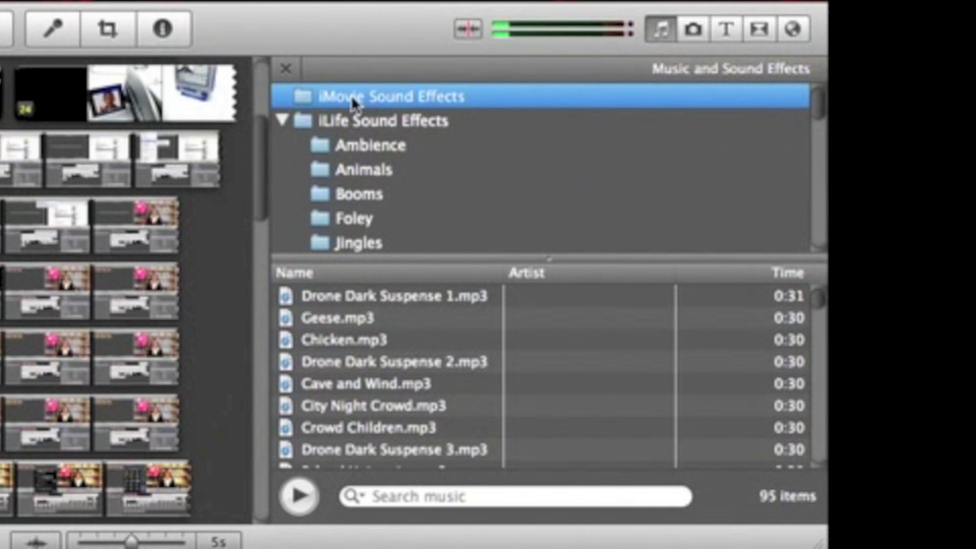
# Step: Browse the iLife and iMovie Sound Effects libraries, ending on the 418-item iLife collection
pyautogui.click(364, 126)
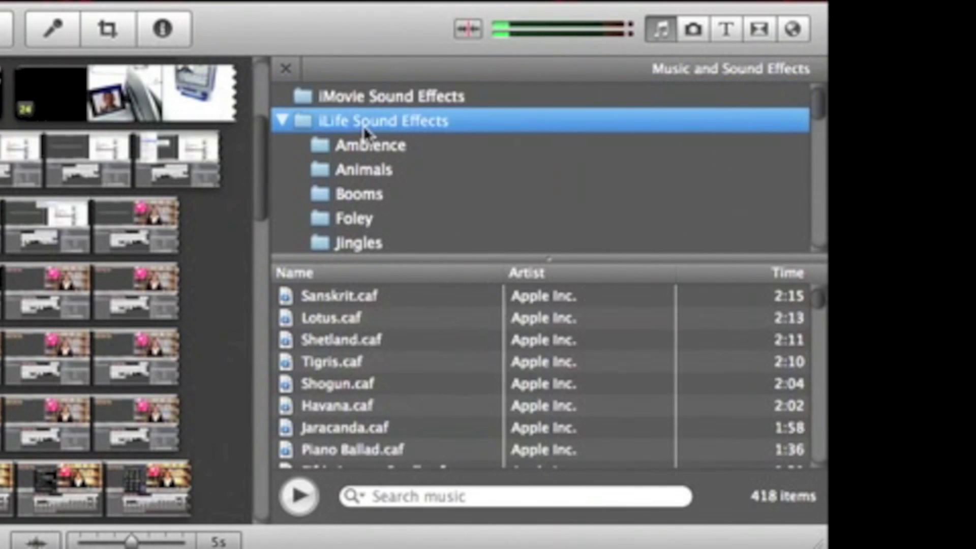
pyautogui.scroll(-10, 364, 126)
pyautogui.scroll(10, 364, 126)
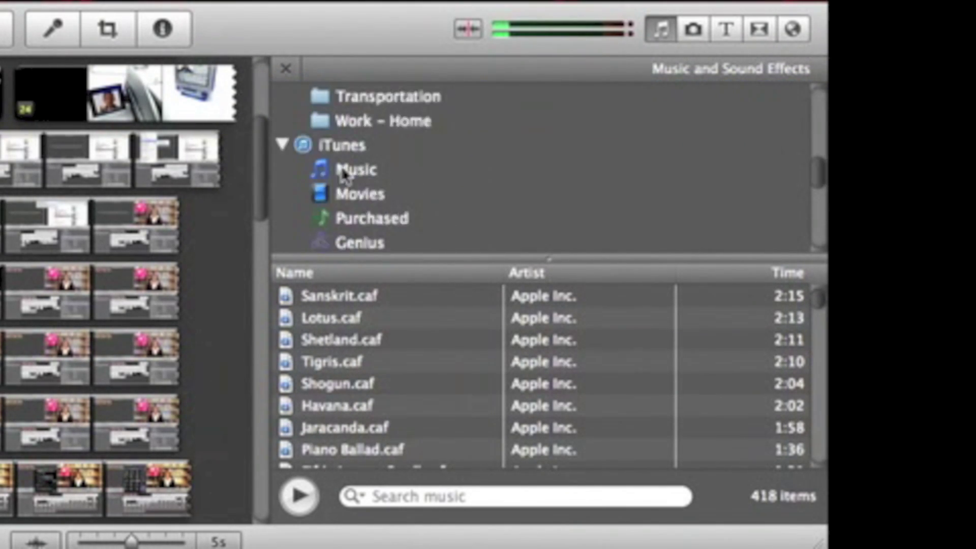
pyautogui.scroll(8, 340, 166)
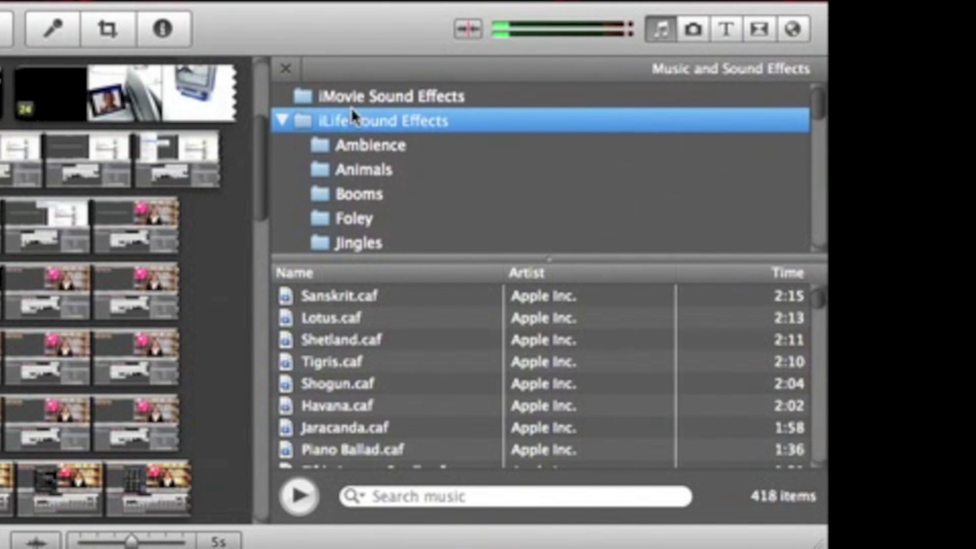
pyautogui.click(356, 97)
pyautogui.click(362, 122)
pyautogui.click(412, 93)
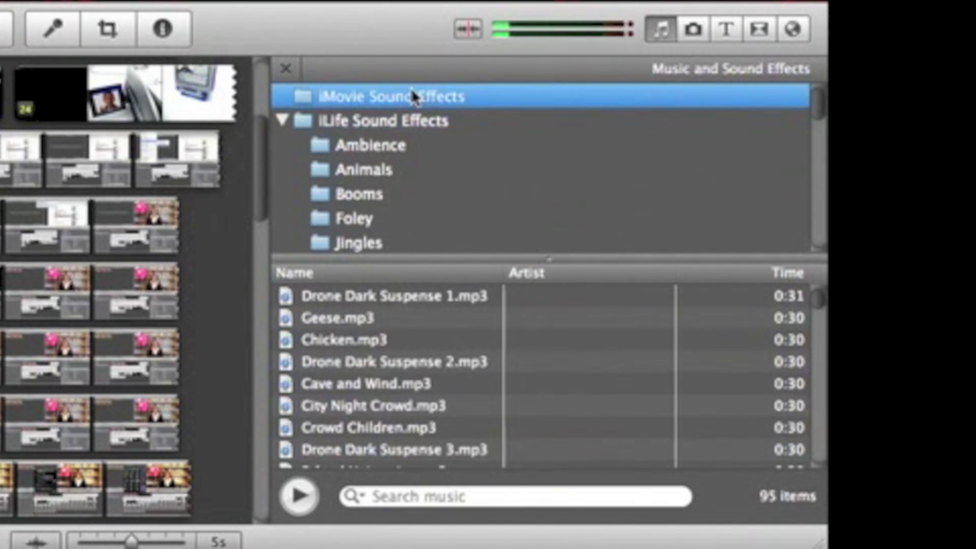
pyautogui.click(397, 123)
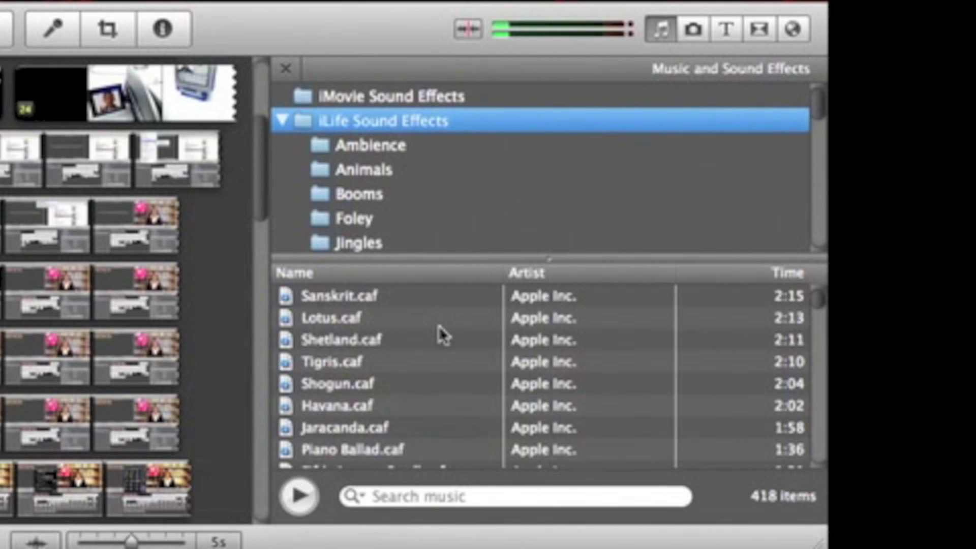
pyautogui.scroll(-20, 398, 300)
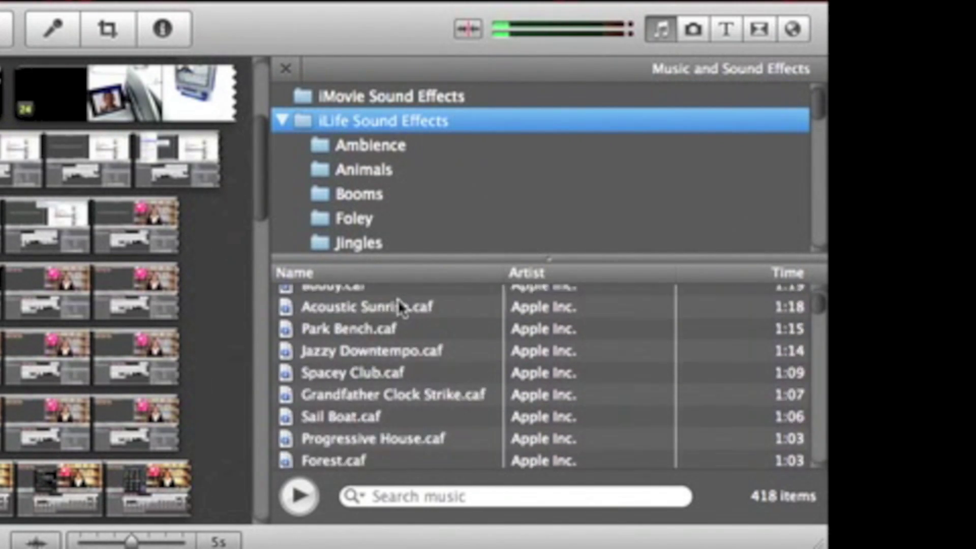
pyautogui.scroll(-3, 400, 308)
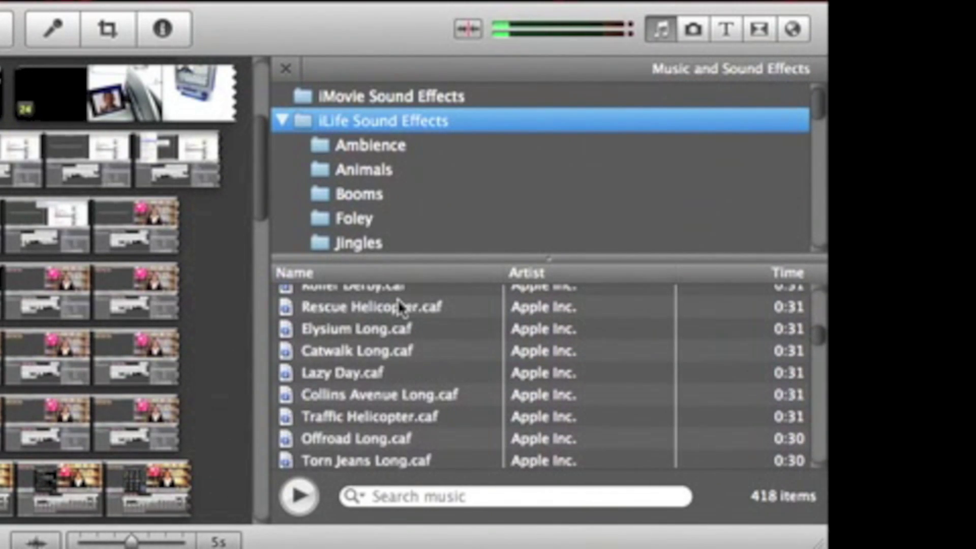
pyautogui.scroll(20, 399, 303)
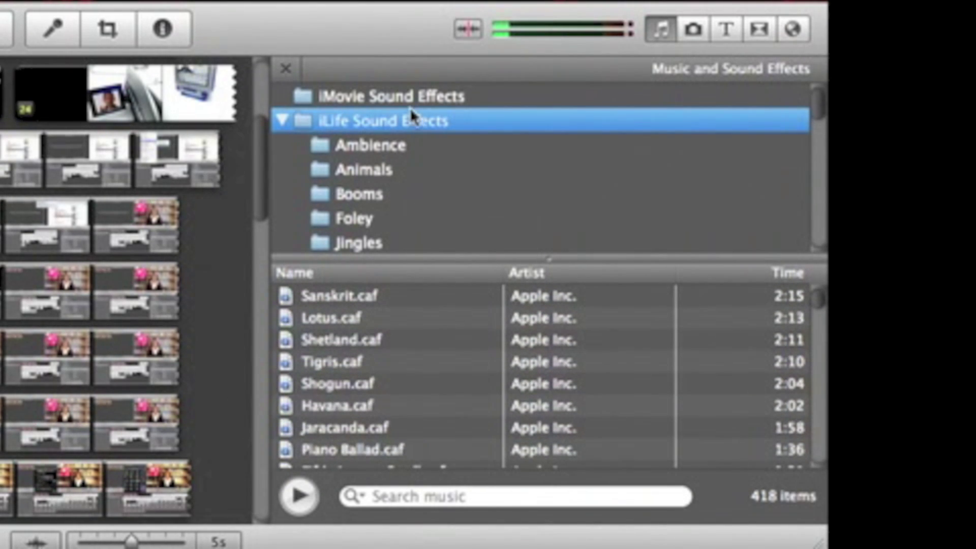
pyautogui.scroll(-10, 410, 107)
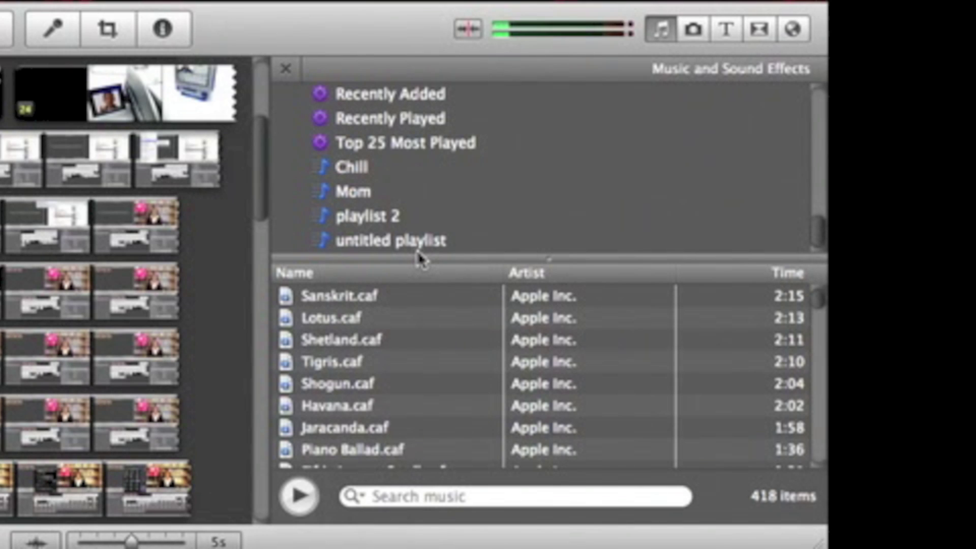
# Step: Drop 'Mac Miller- The Spins Lyrics' from the untitled playlist onto the talking-head clip
pyautogui.click(375, 242)
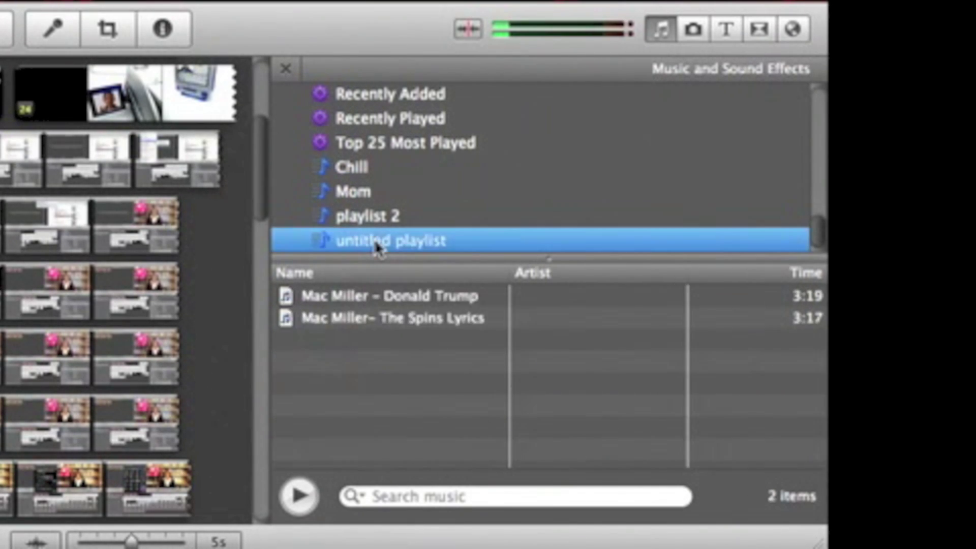
pyautogui.click(396, 318)
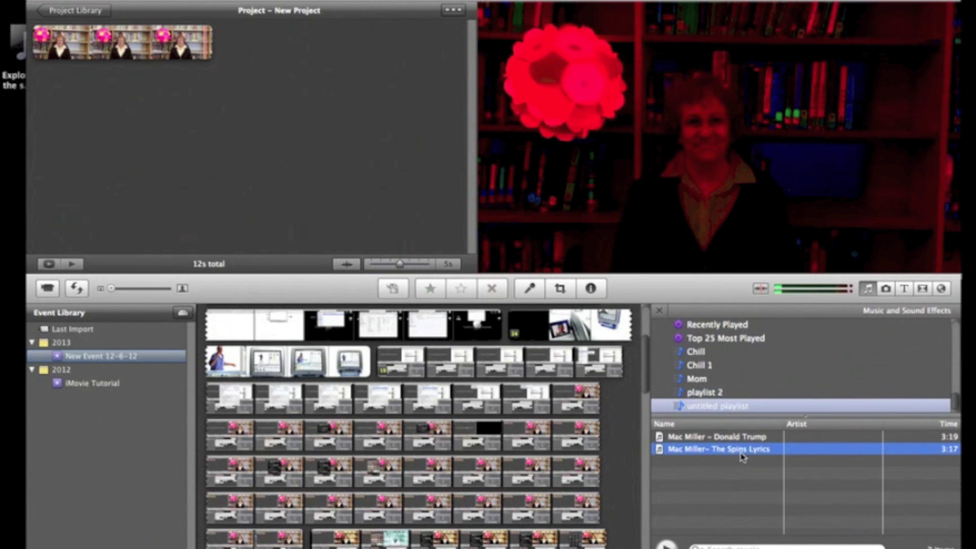
pyautogui.moveTo(741, 456); pyautogui.dragTo(408, 179)
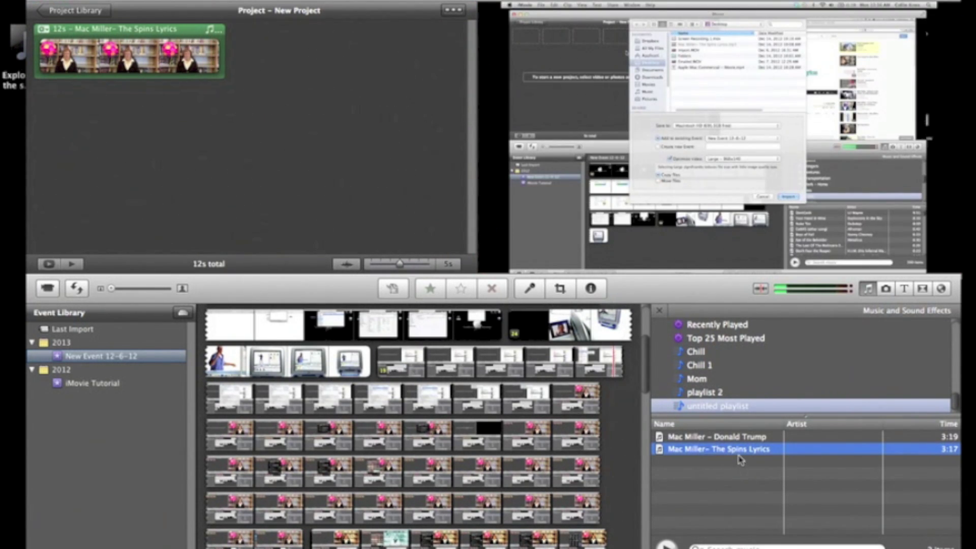
pyautogui.moveTo(741, 455); pyautogui.dragTo(36, 45)
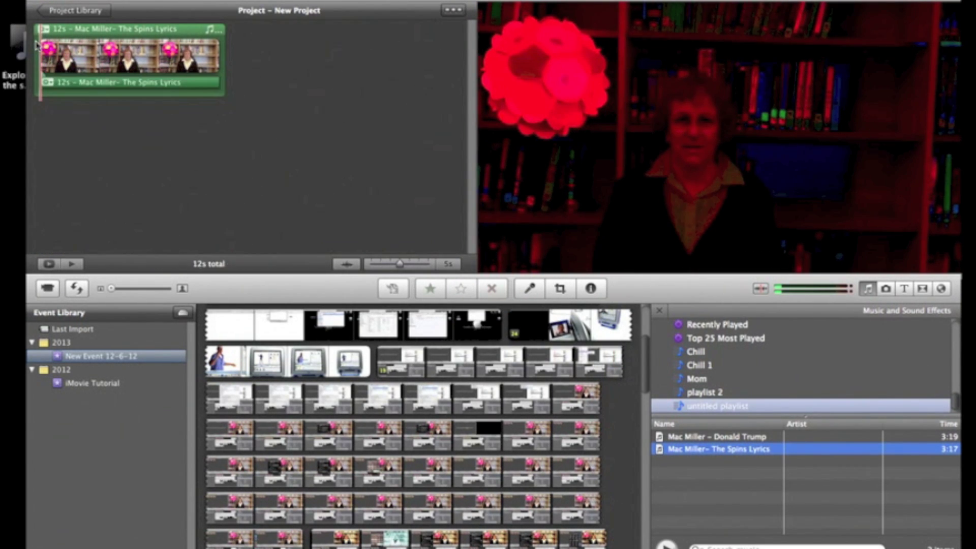
# Step: Preview the project with the song by placing the playhead near the clip's start
pyautogui.click(140, 35)
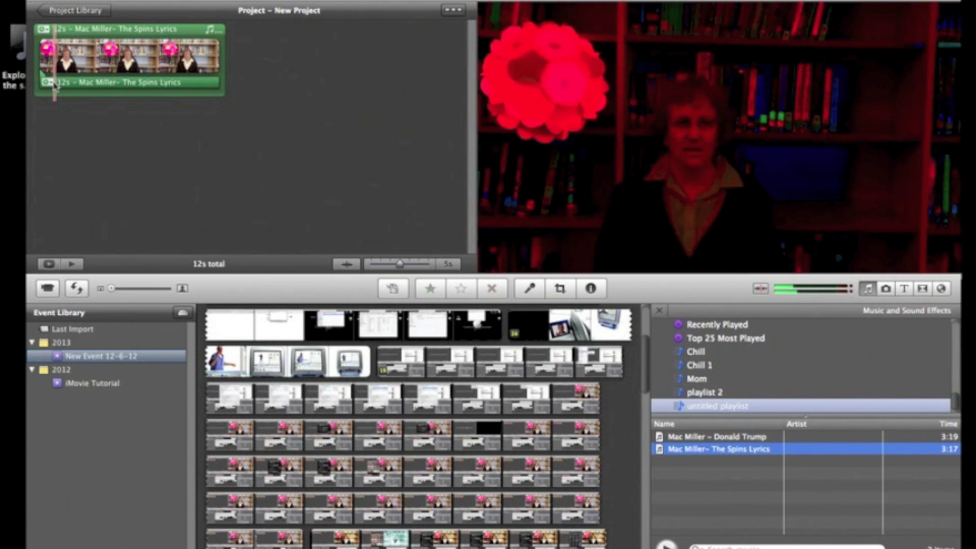
pyautogui.click(161, 79)
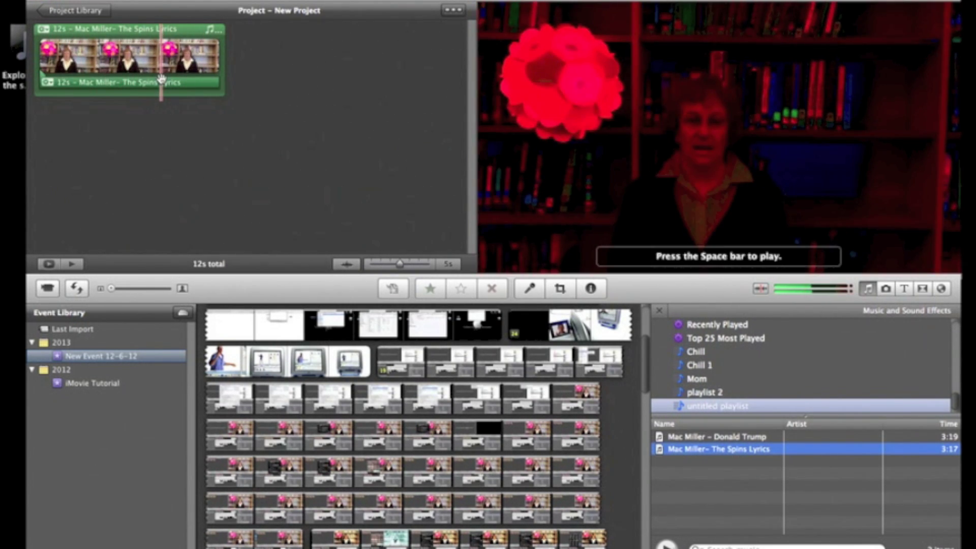
pyautogui.click(186, 31)
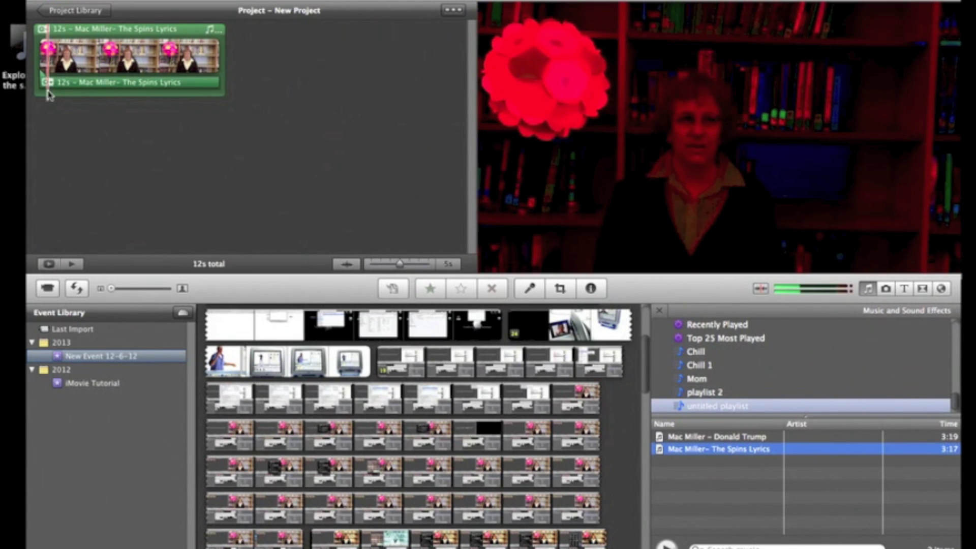
# Step: Add a range of screen-capture footage after the teacher clip and stretch the song to the 25s end
pyautogui.moveTo(372, 325); pyautogui.dragTo(433, 183)
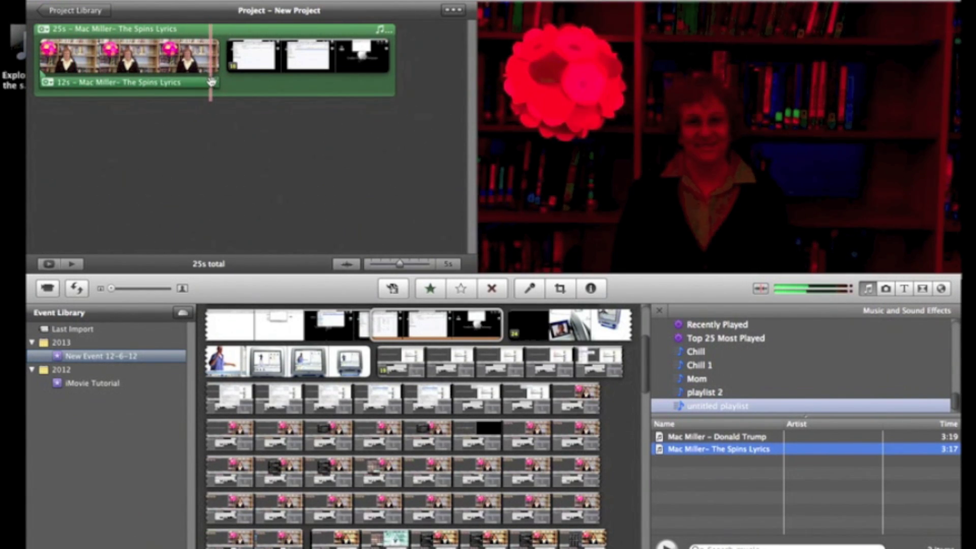
pyautogui.moveTo(211, 82); pyautogui.dragTo(398, 80)
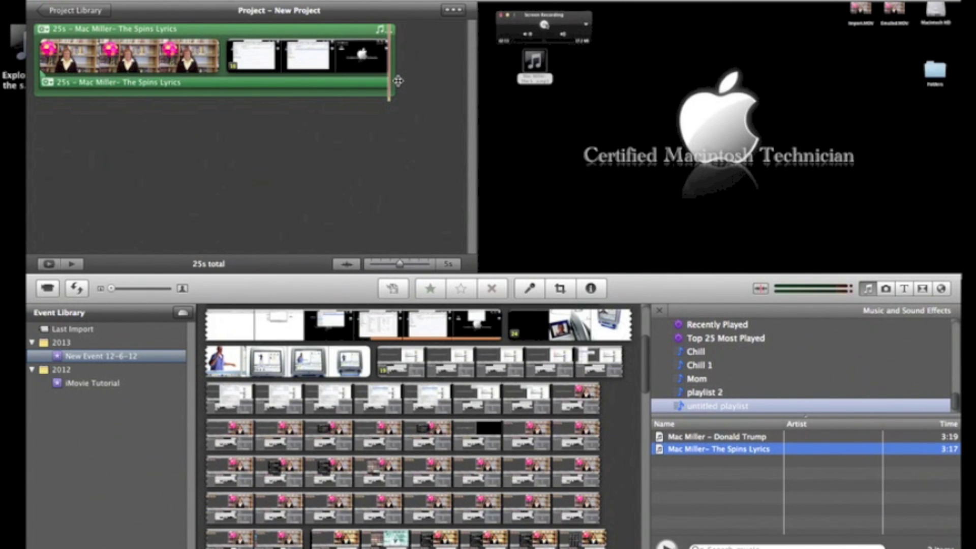
pyautogui.click(309, 28)
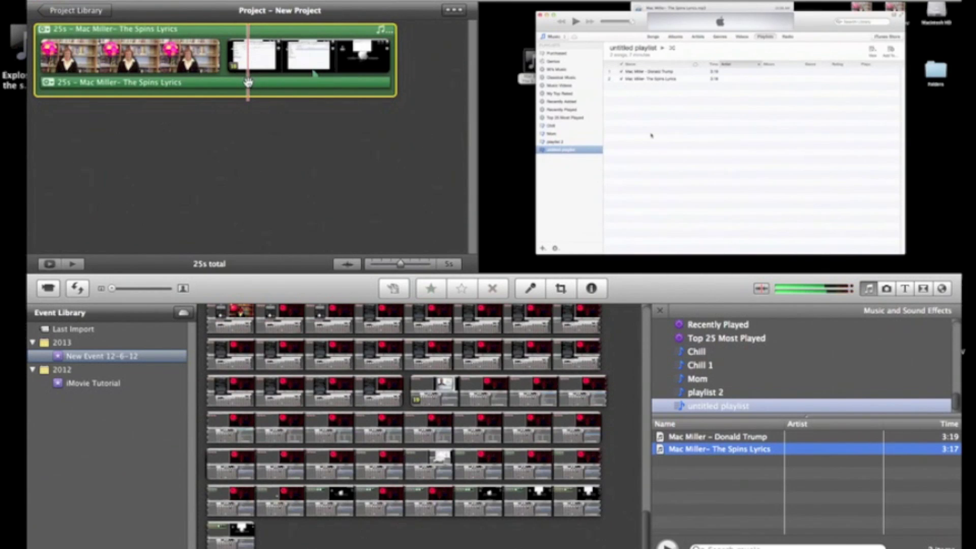
pyautogui.click(117, 84)
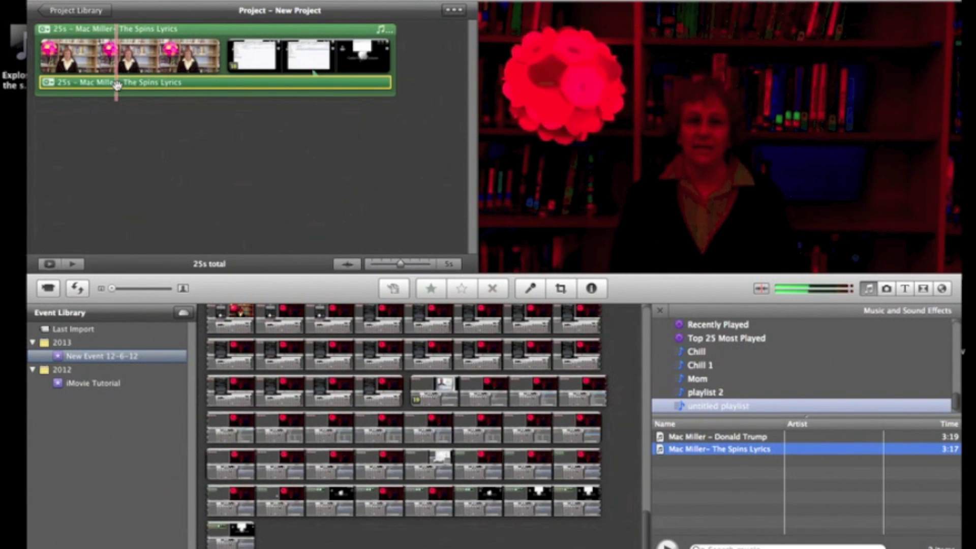
pyautogui.click(146, 35)
# Step: Trim the background song to about 19 seconds in the Clip Trimmer, using a later section of the track
pyautogui.click(147, 36)
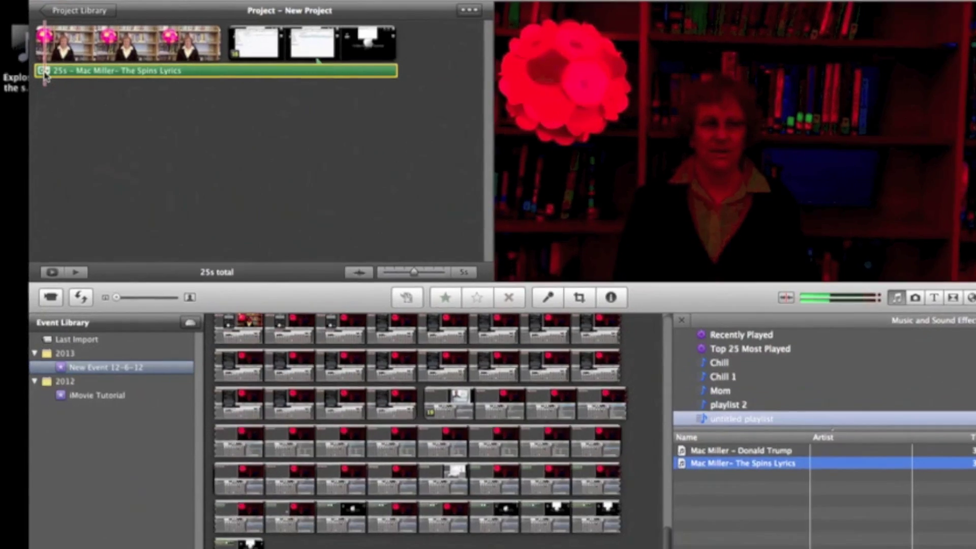
pyautogui.click(42, 71)
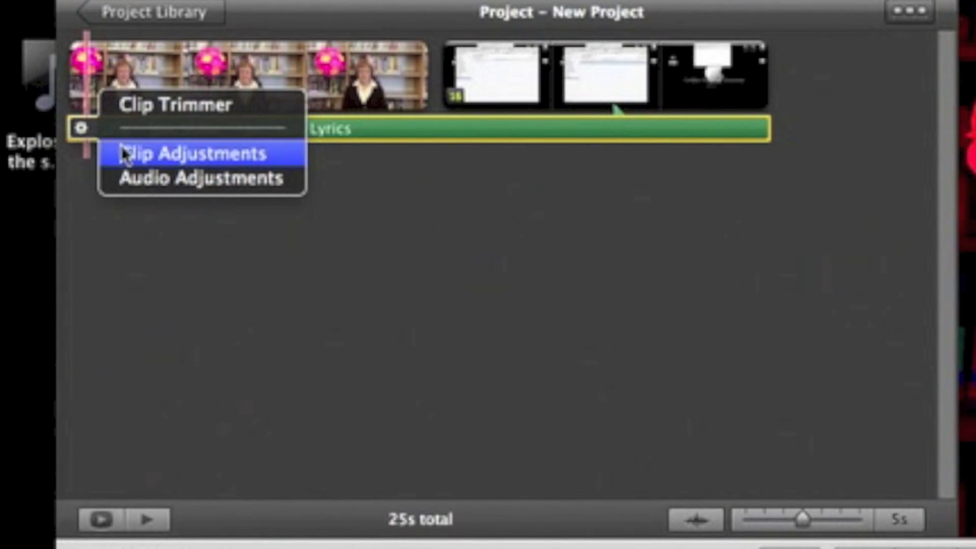
pyautogui.click(168, 114)
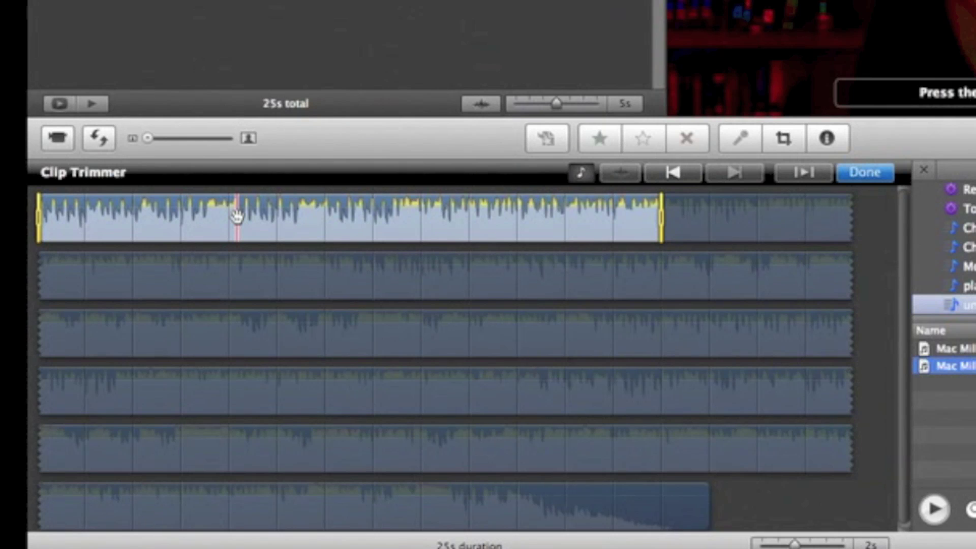
pyautogui.moveTo(41, 214); pyautogui.dragTo(173, 216)
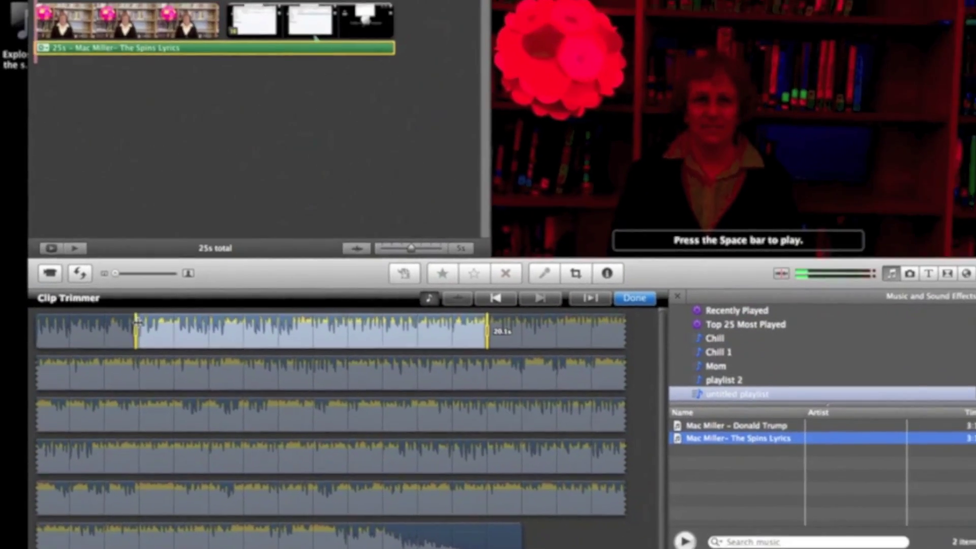
pyautogui.moveTo(138, 321); pyautogui.dragTo(137, 328)
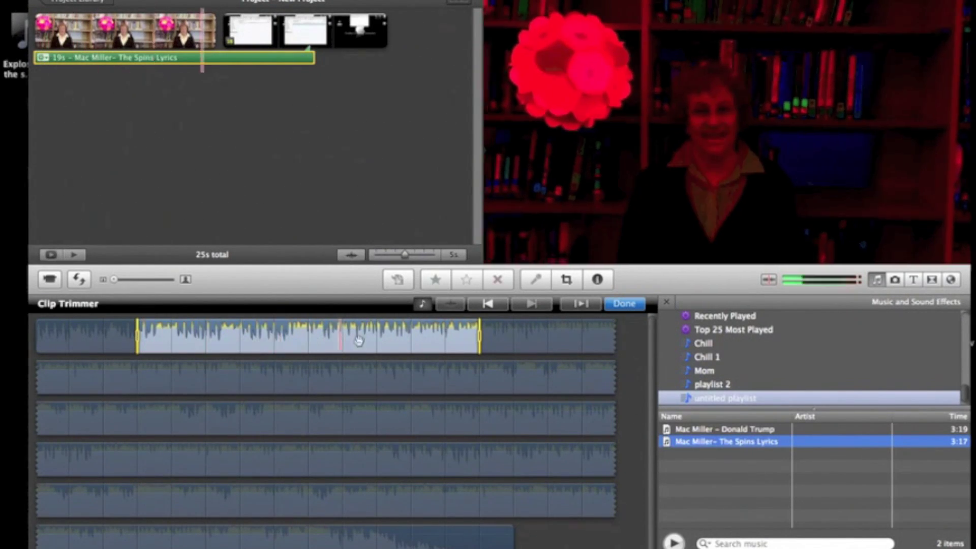
pyautogui.moveTo(411, 348); pyautogui.dragTo(357, 463)
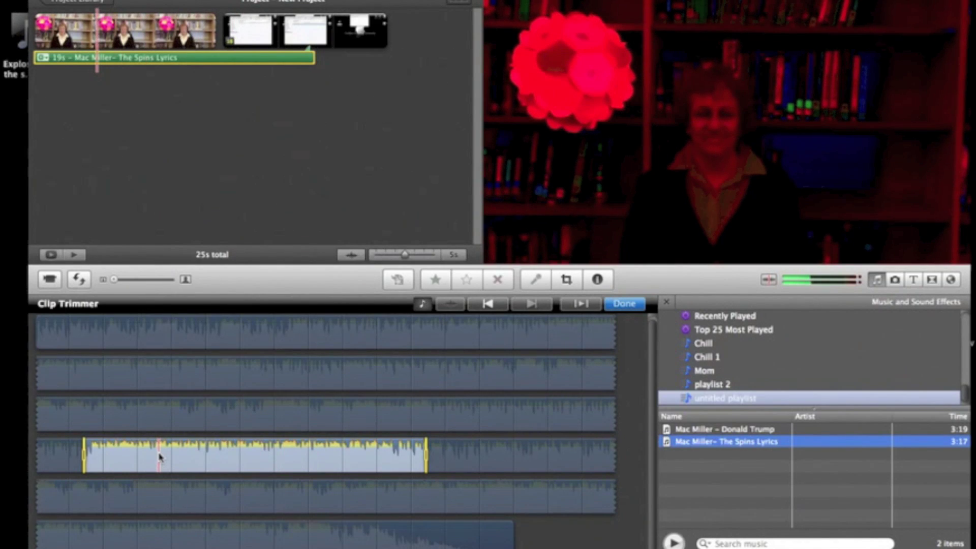
pyautogui.click(625, 304)
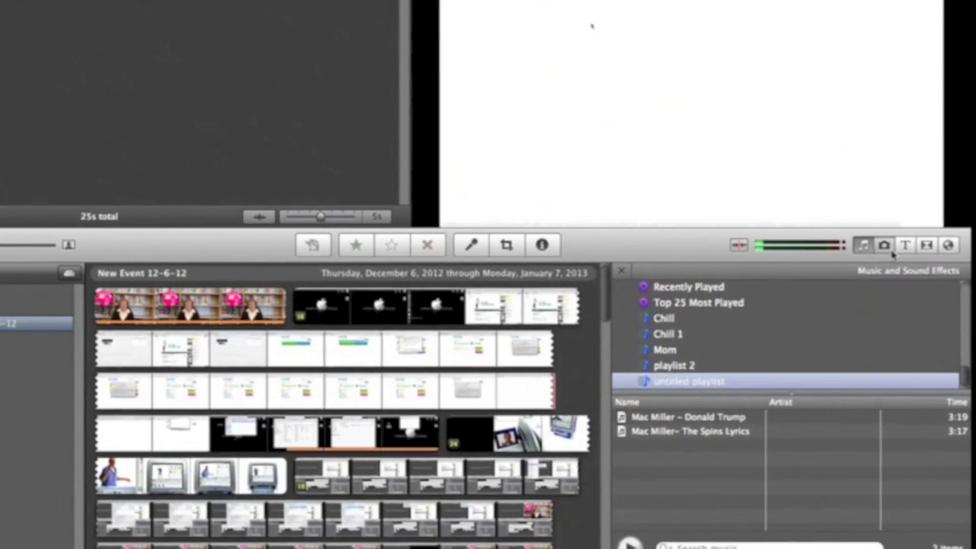
pyautogui.click(897, 289)
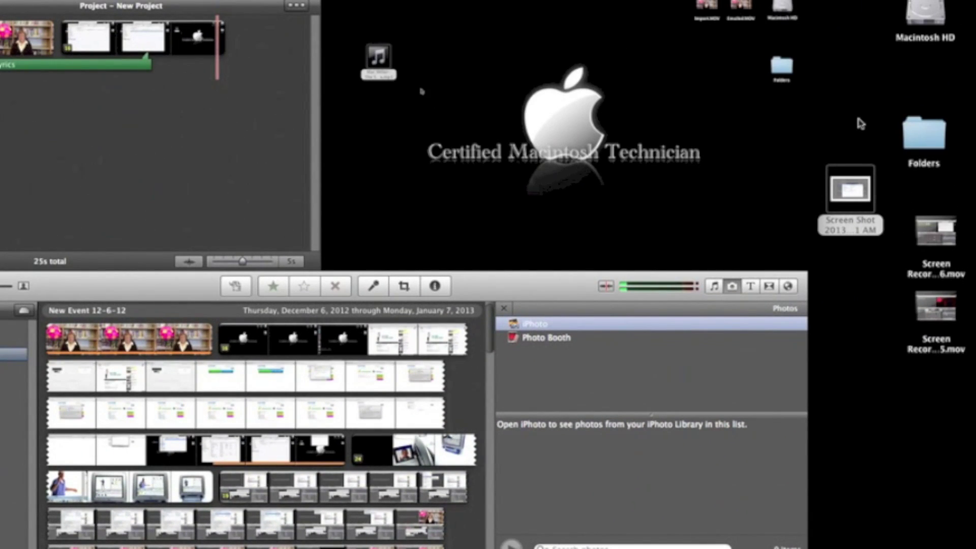
pyautogui.moveTo(850, 190); pyautogui.dragTo(246, 63)
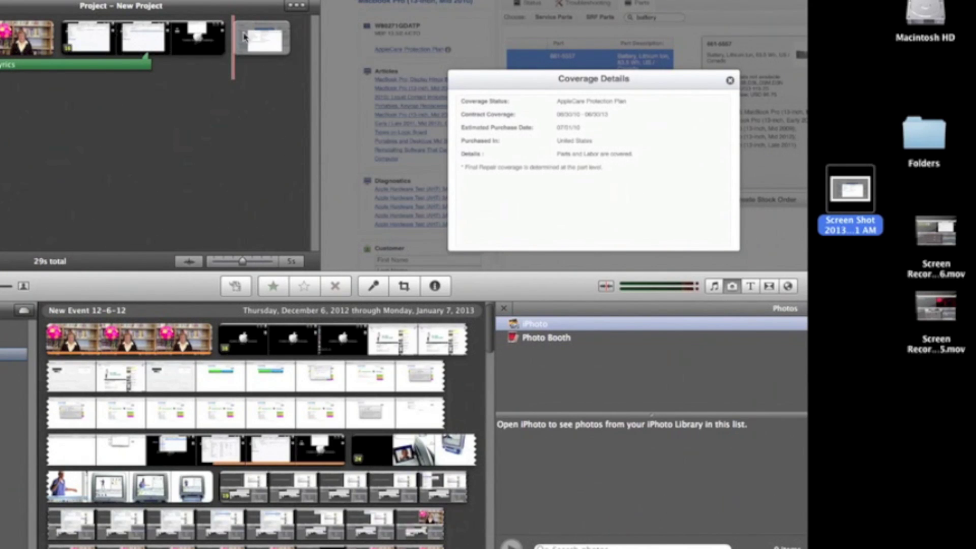
pyautogui.click(266, 44)
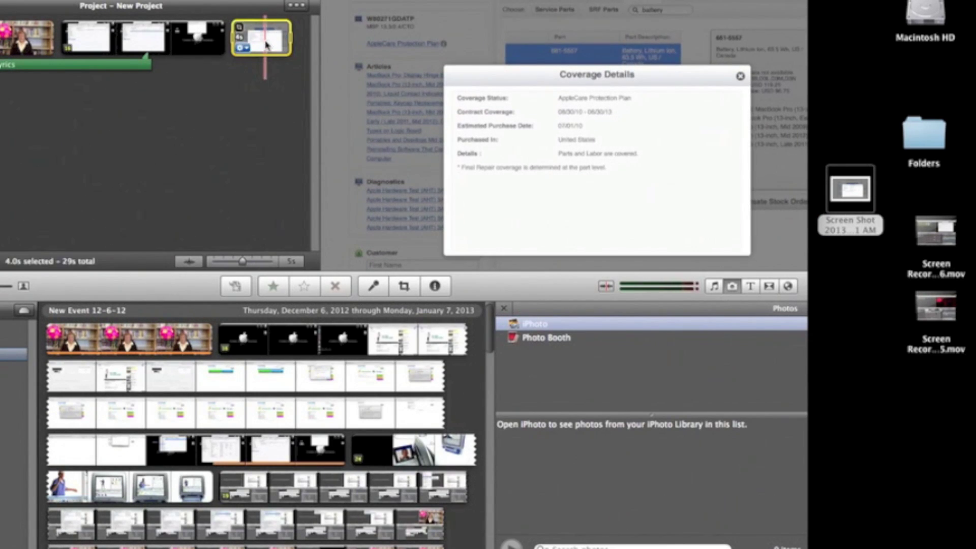
pyautogui.press('Delete')
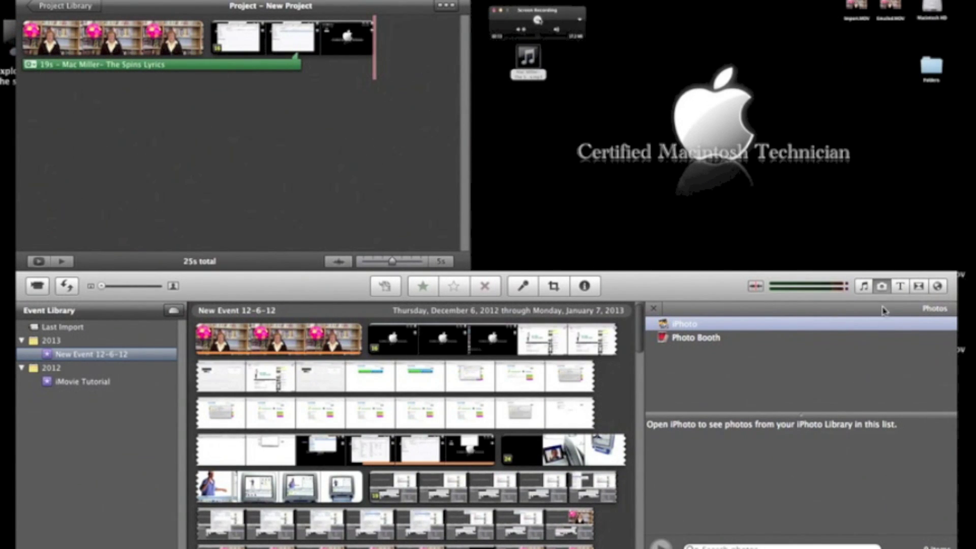
# Step: Lay a Centered title over the screen-capture clips
pyautogui.click(901, 287)
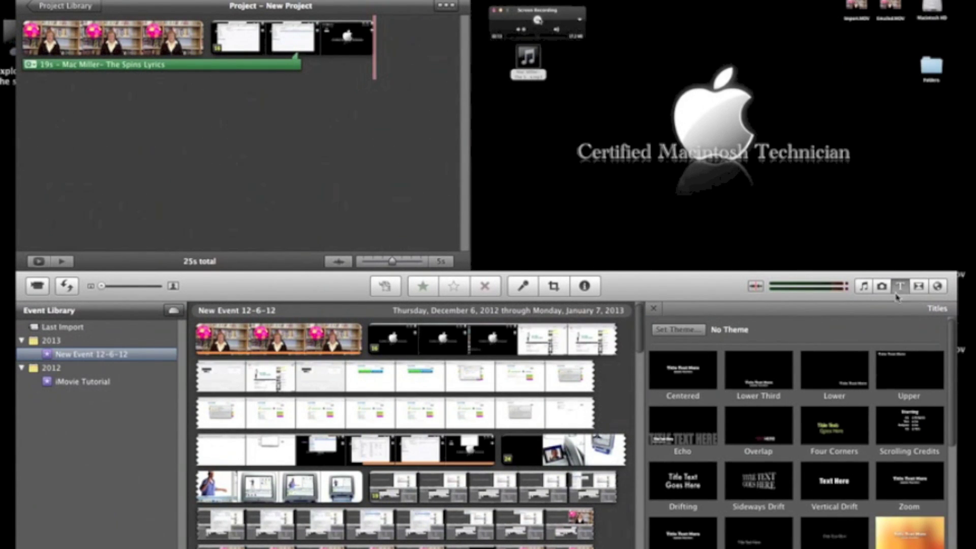
pyautogui.scroll(-8, 712, 429)
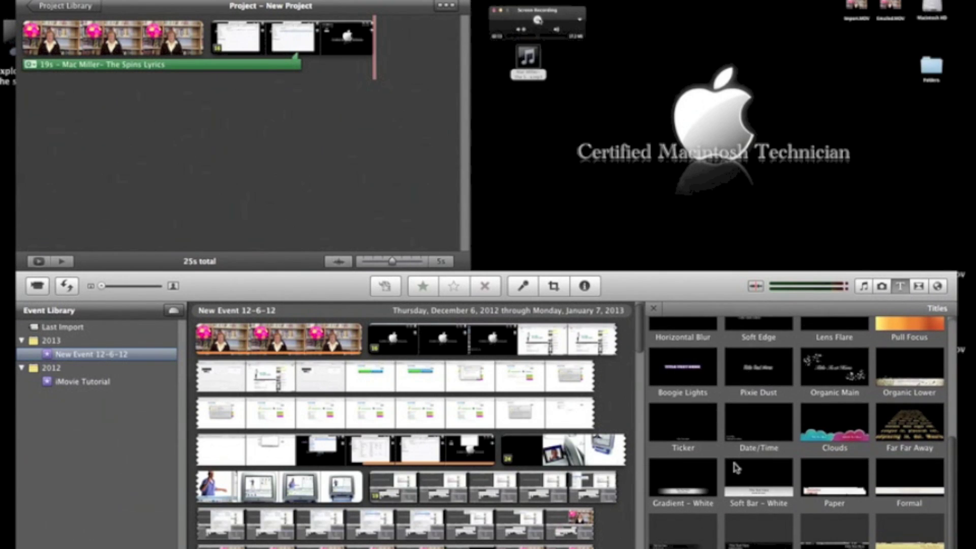
pyautogui.scroll(5, 734, 464)
pyautogui.scroll(2, 734, 466)
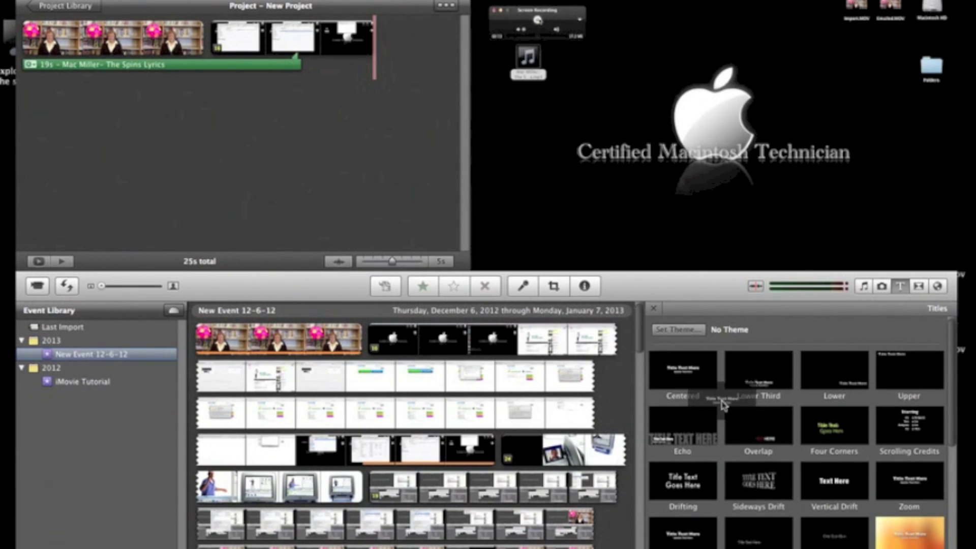
pyautogui.moveTo(678, 362); pyautogui.dragTo(295, 33)
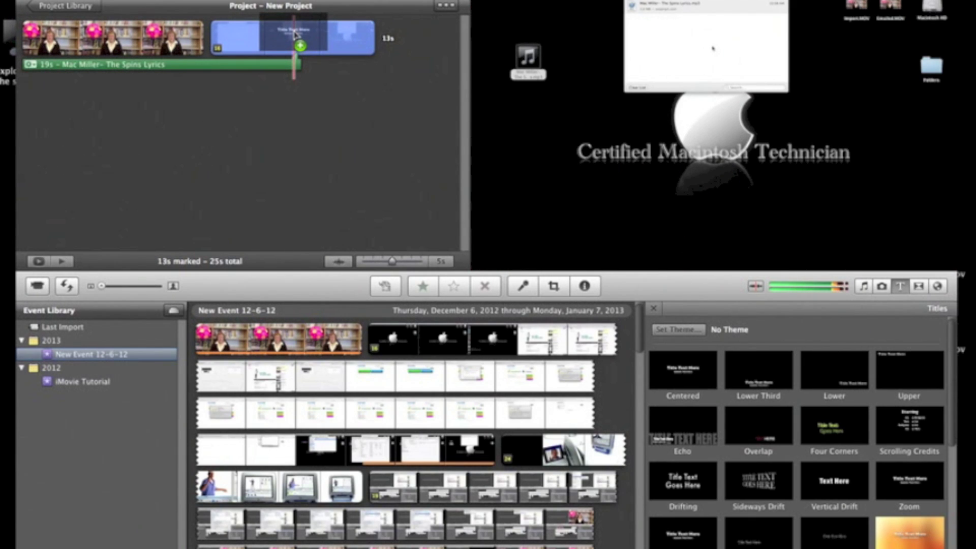
pyautogui.moveTo(295, 33); pyautogui.dragTo(294, 34)
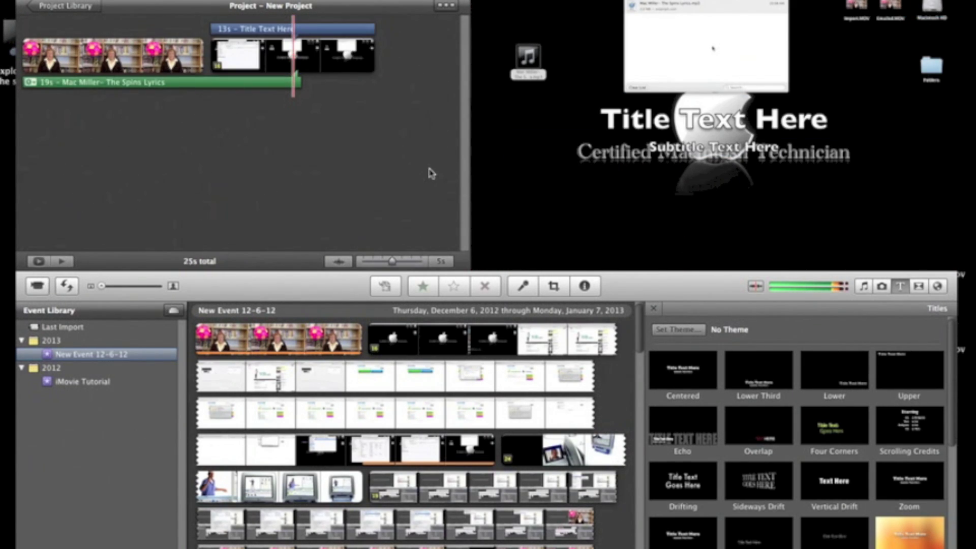
# Step: Add a 4-second Centered title with the Curtain background at the project's end
pyautogui.moveTo(686, 379); pyautogui.dragTo(409, 57)
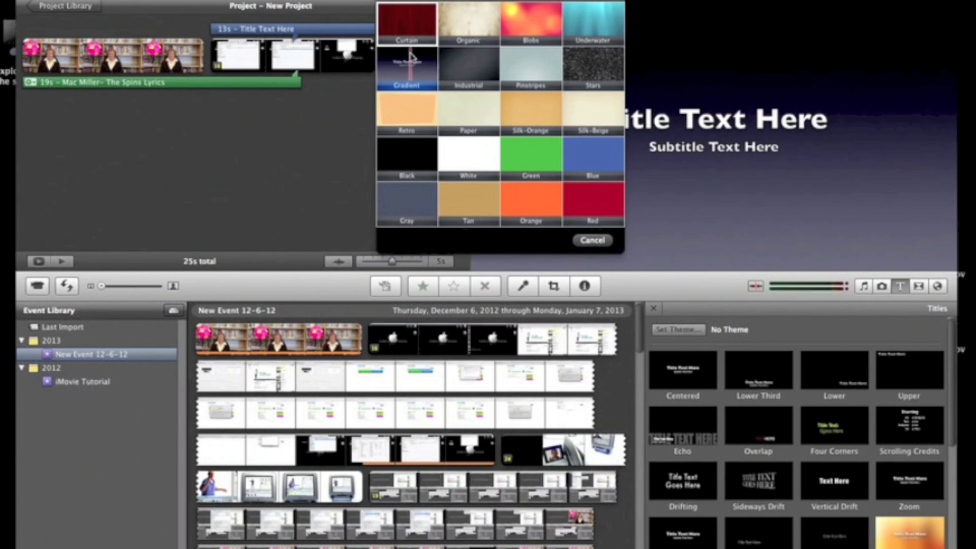
pyautogui.click(435, 31)
pyautogui.click(454, 102)
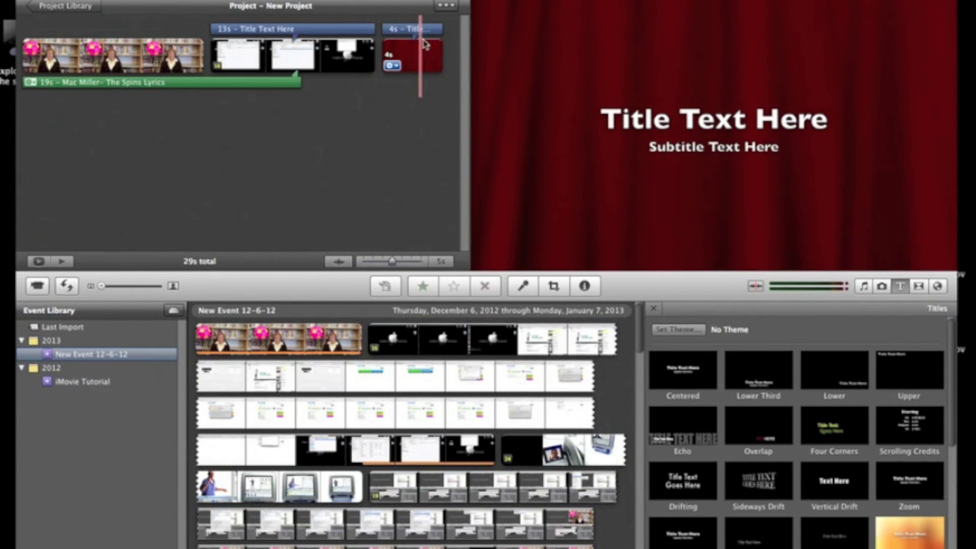
# Step: Replace the screen-capture title's placeholder text with 'iMovie video'
pyautogui.click(353, 30)
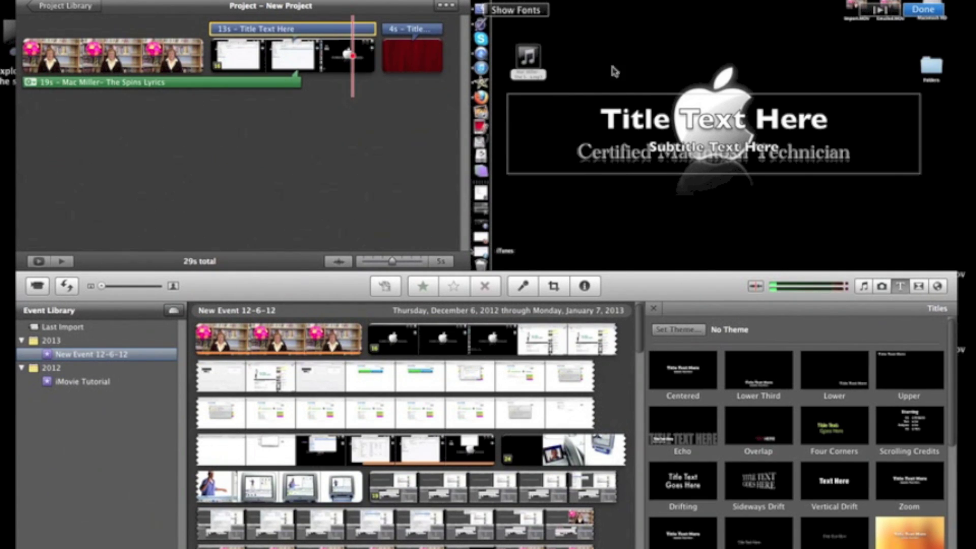
pyautogui.click(612, 125)
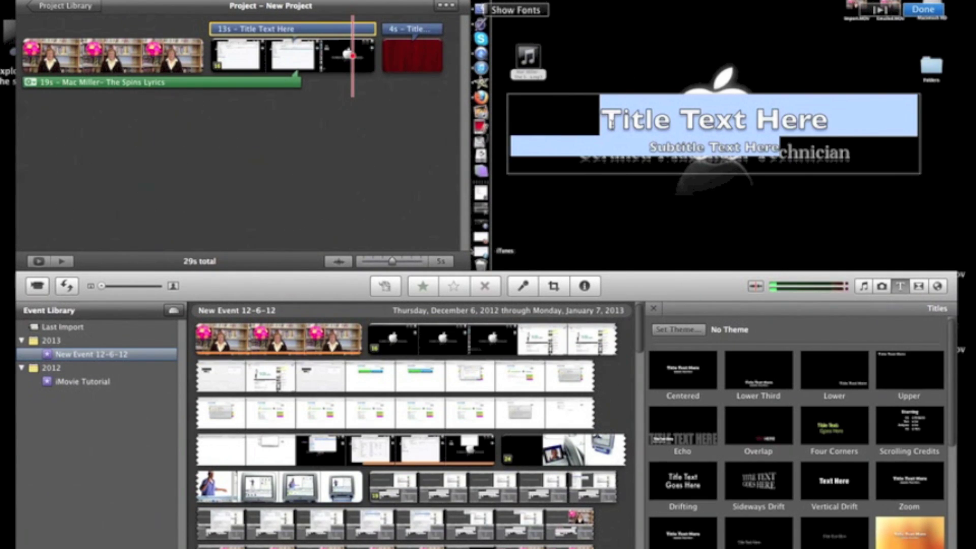
pyautogui.press('BackSpace')
pyautogui.write('iMovie')
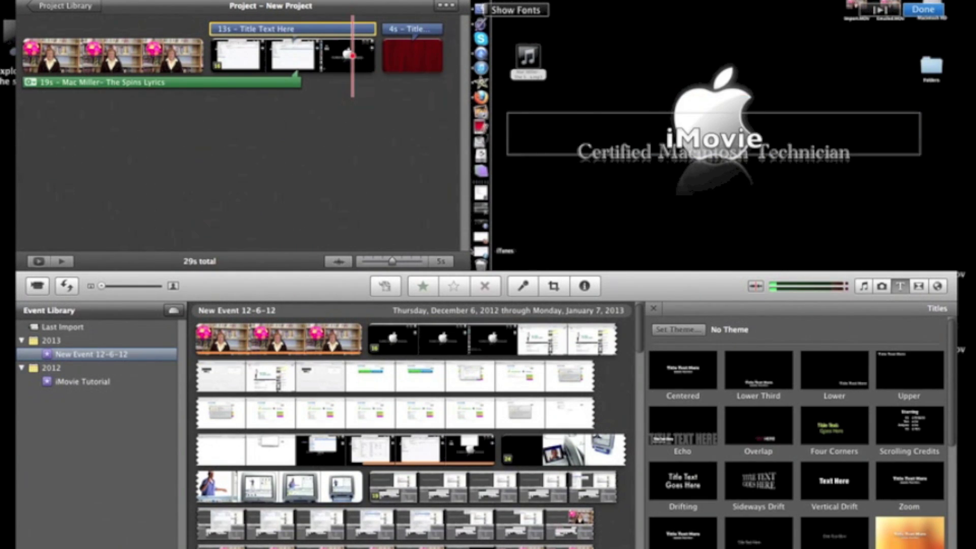
pyautogui.write(' video')
pyautogui.click(923, 9)
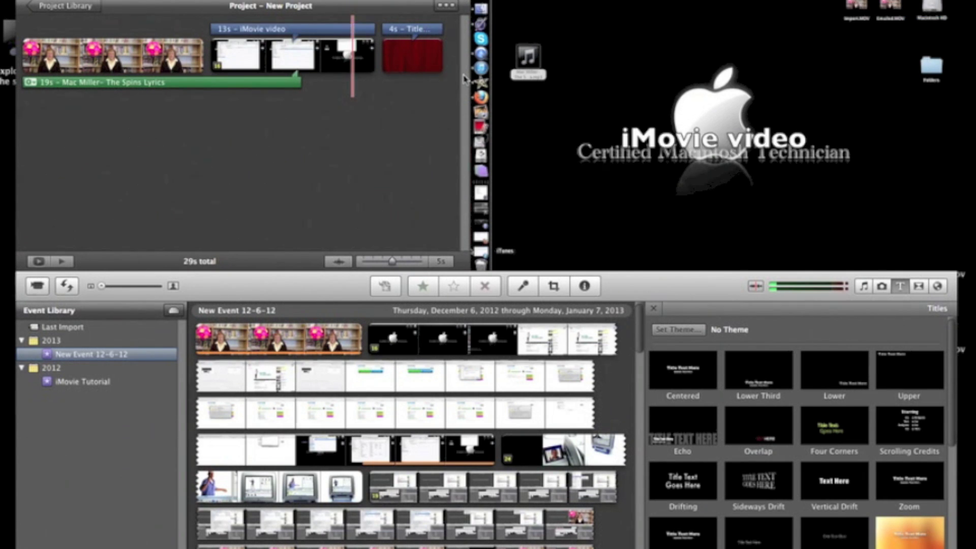
pyautogui.click(416, 31)
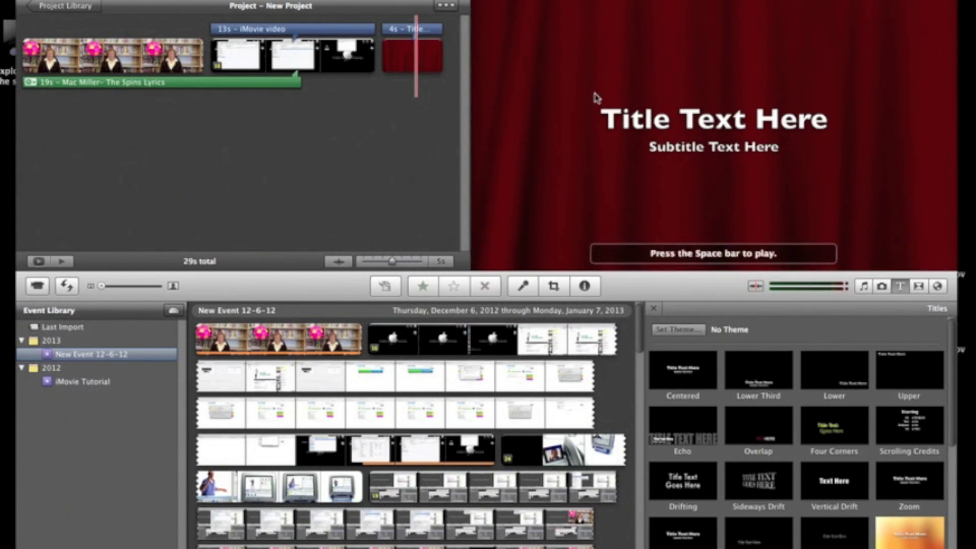
# Step: Change the curtain title's text to 'iMovie video', leaving the font unchanged
pyautogui.click(424, 29)
pyautogui.press('super+a')
pyautogui.press('BackSpace')
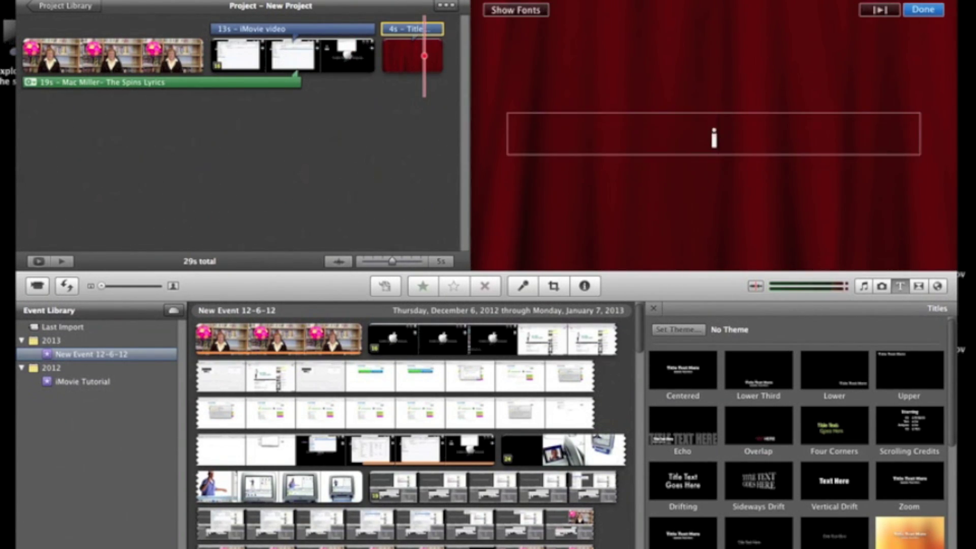
pyautogui.write('iMovie video')
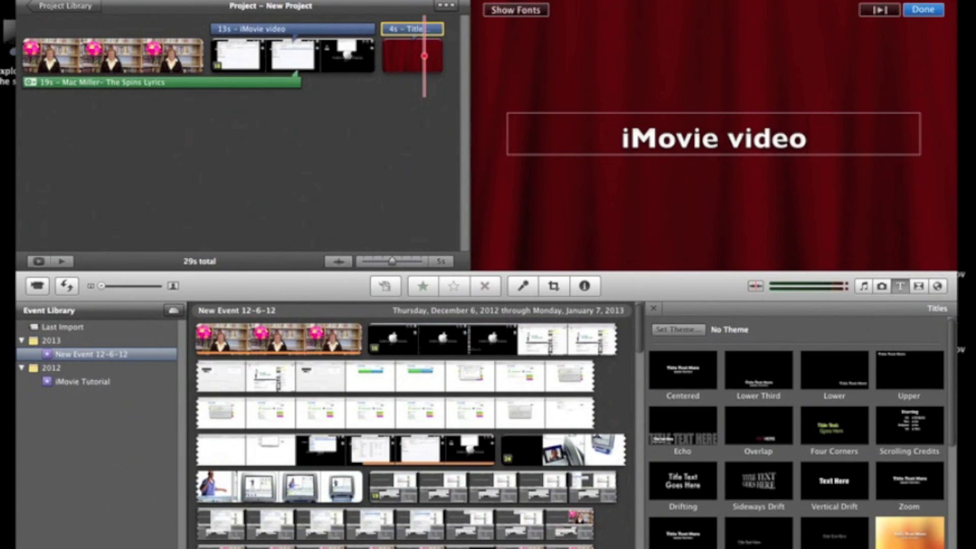
pyautogui.click(527, 11)
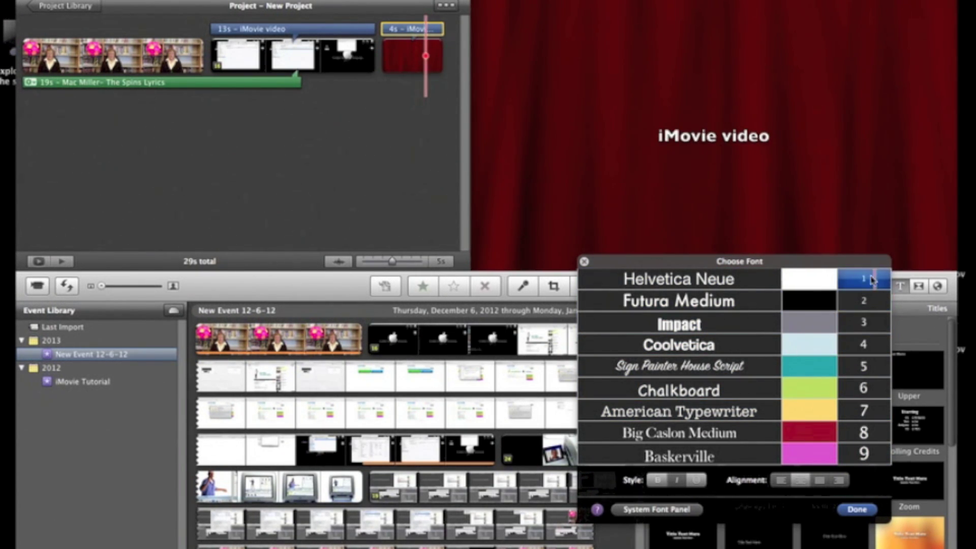
pyautogui.click(585, 263)
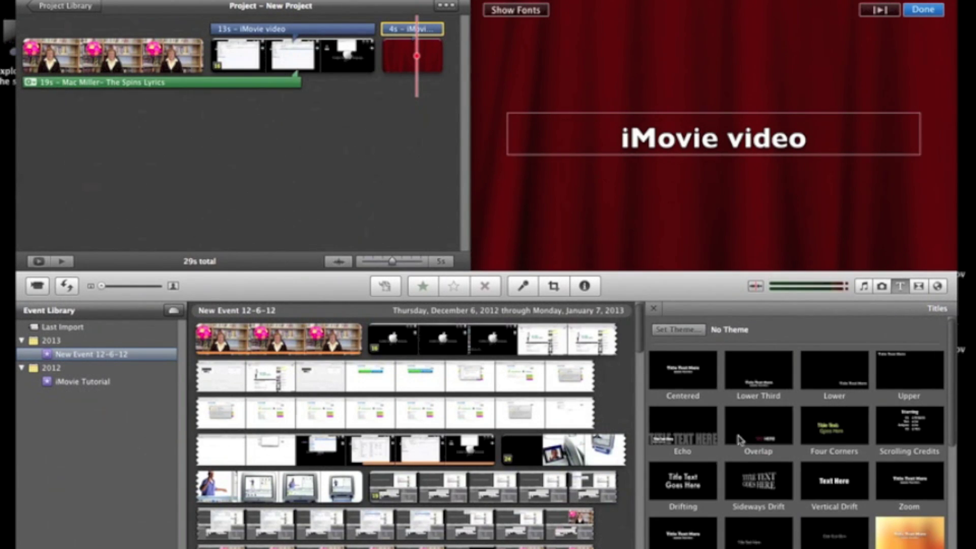
pyautogui.scroll(-3, 753, 458)
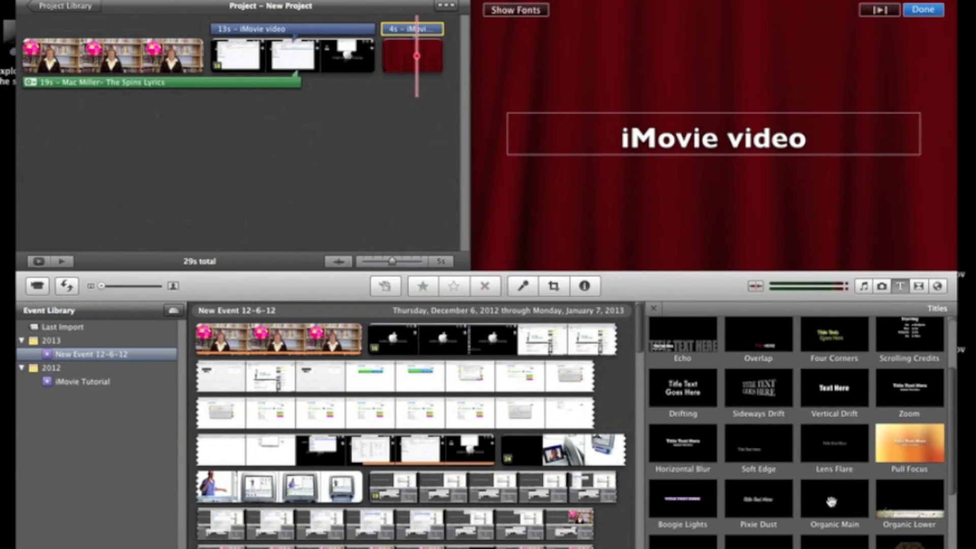
pyautogui.scroll(-3, 828, 498)
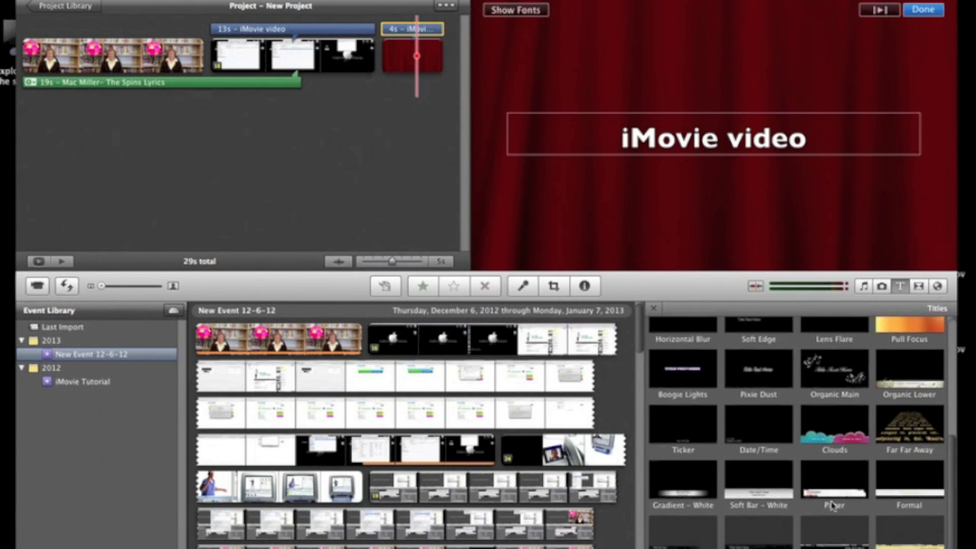
pyautogui.scroll(5, 821, 491)
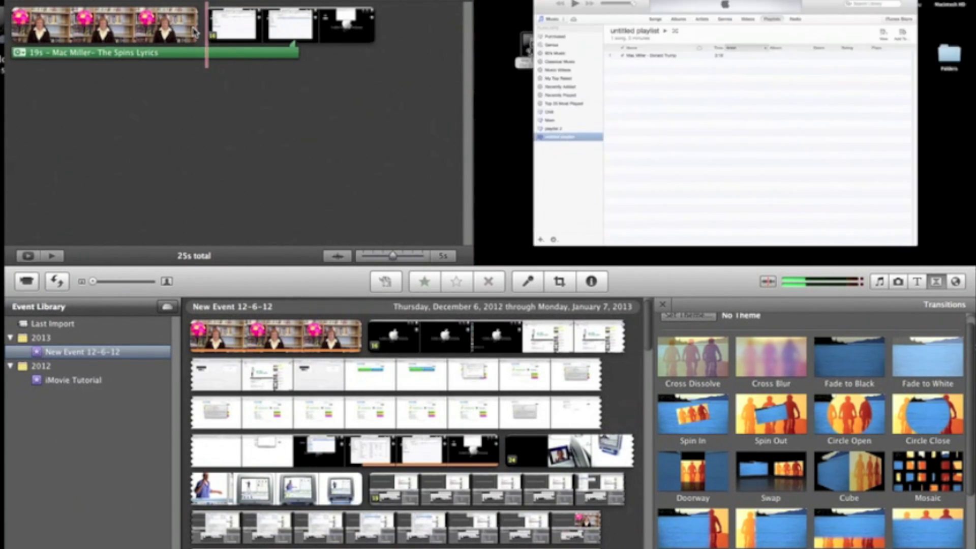
# Step: Add the Mosaic transition between the teacher clip and the screen captures
pyautogui.scroll(-3, 941, 482)
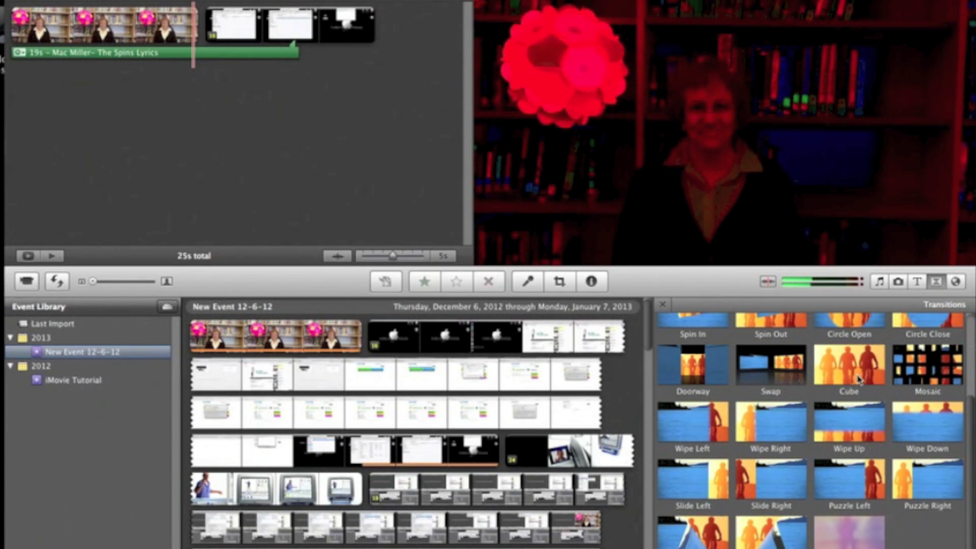
pyautogui.scroll(2, 904, 379)
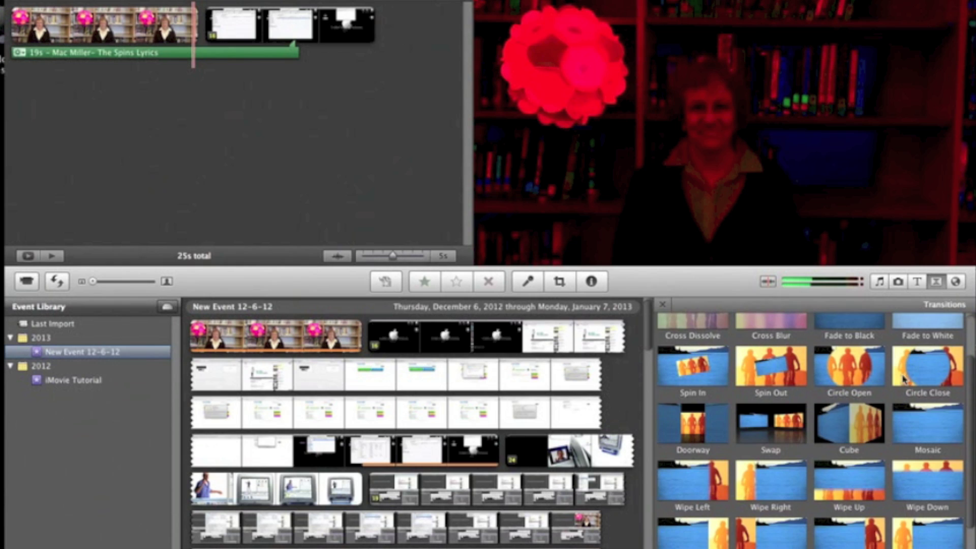
pyautogui.scroll(2, 874, 363)
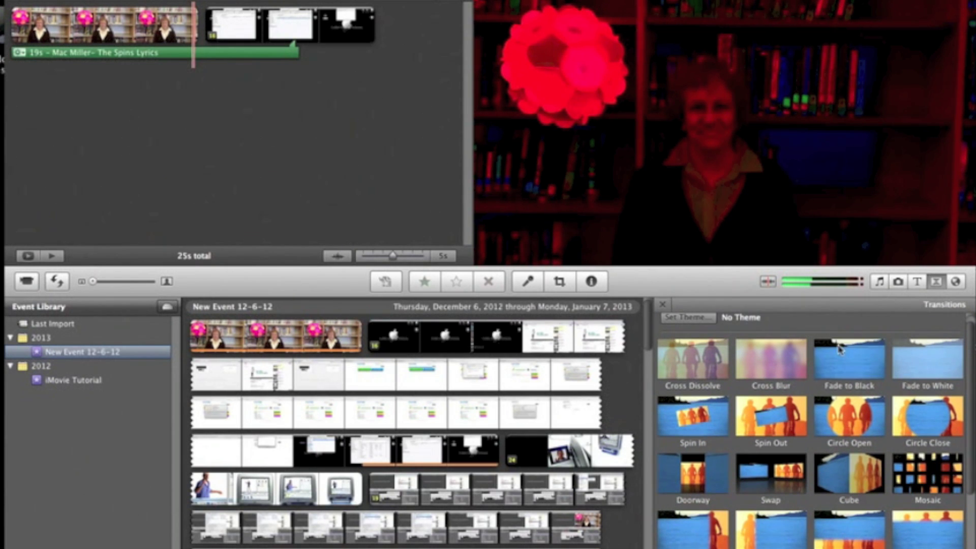
pyautogui.scroll(-2, 839, 350)
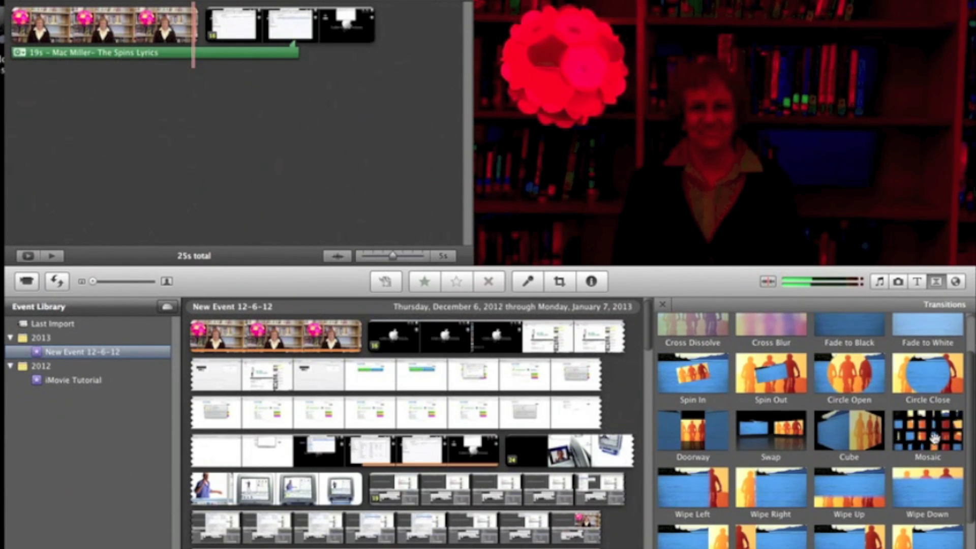
pyautogui.moveTo(835, 385); pyautogui.dragTo(206, 20)
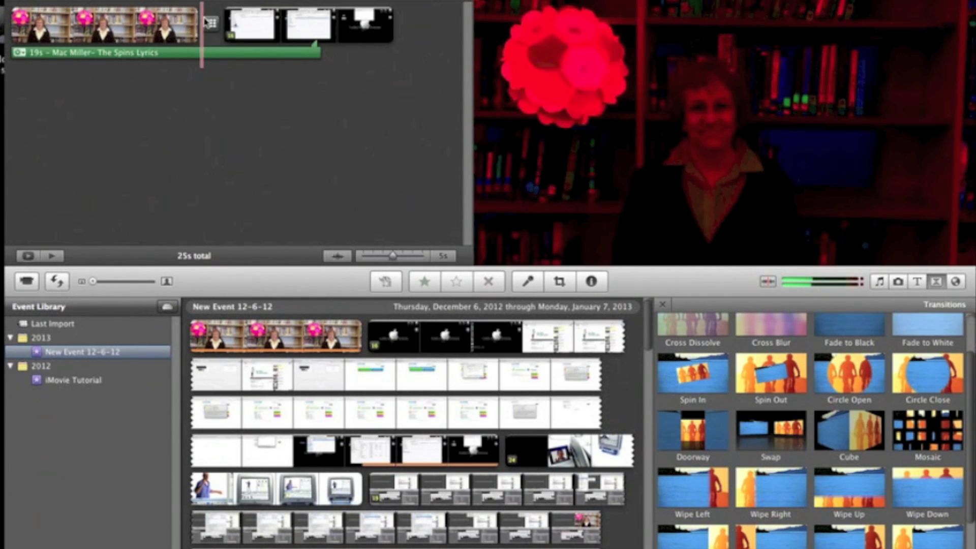
# Step: Set the Mosaic transition's duration to 2.0 seconds and play the project to preview it
pyautogui.doubleClick(214, 24)
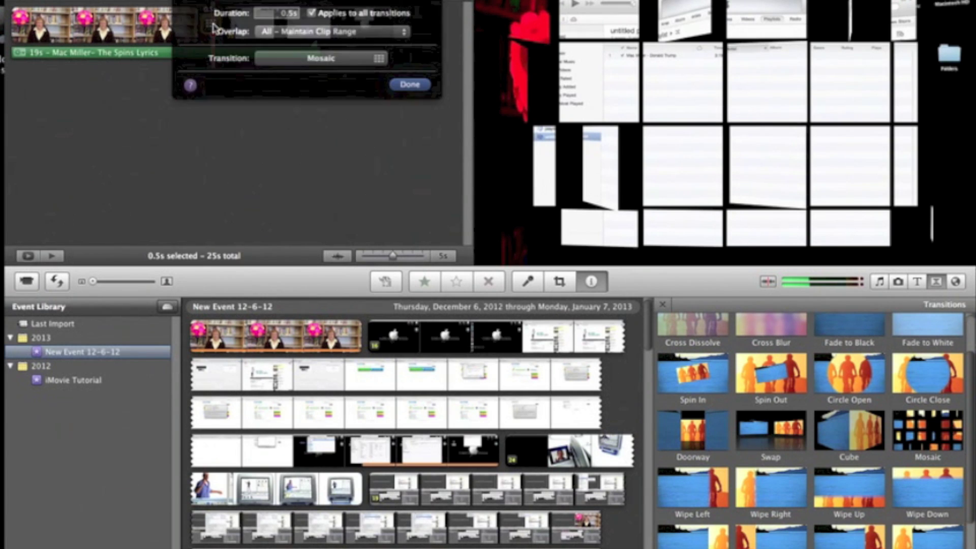
pyautogui.click(293, 15)
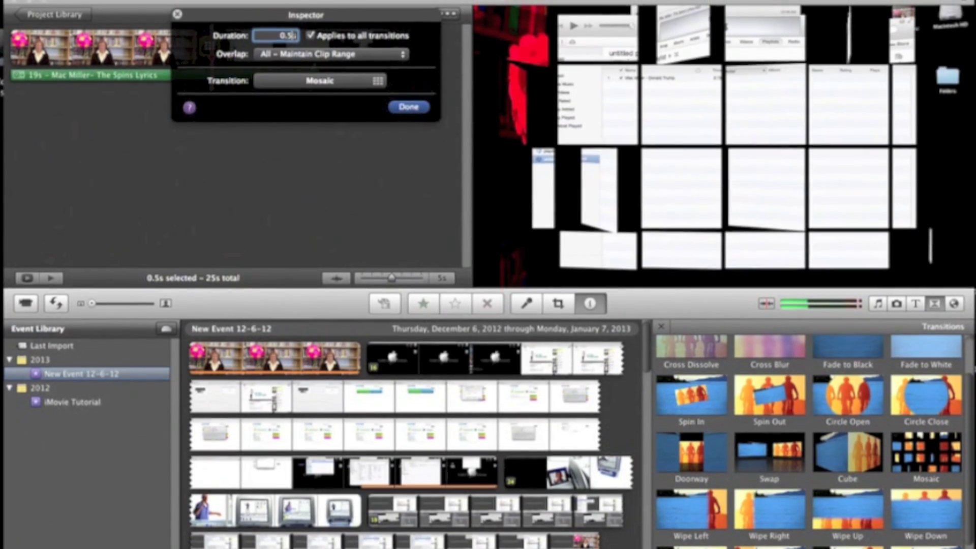
pyautogui.press('BackSpace')
pyautogui.press('BackSpace')
pyautogui.press('BackSpace')
pyautogui.write('2')
pyautogui.press('Return')
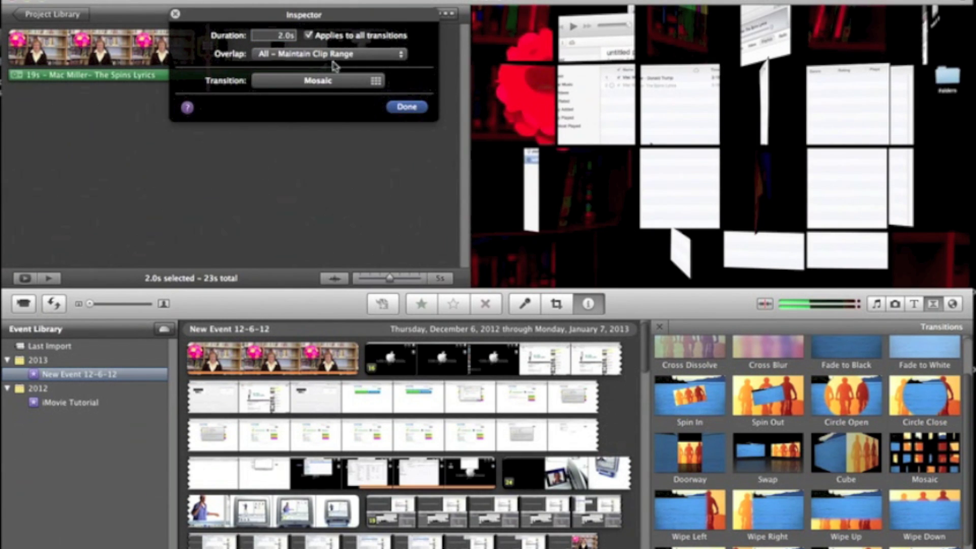
pyautogui.click(399, 108)
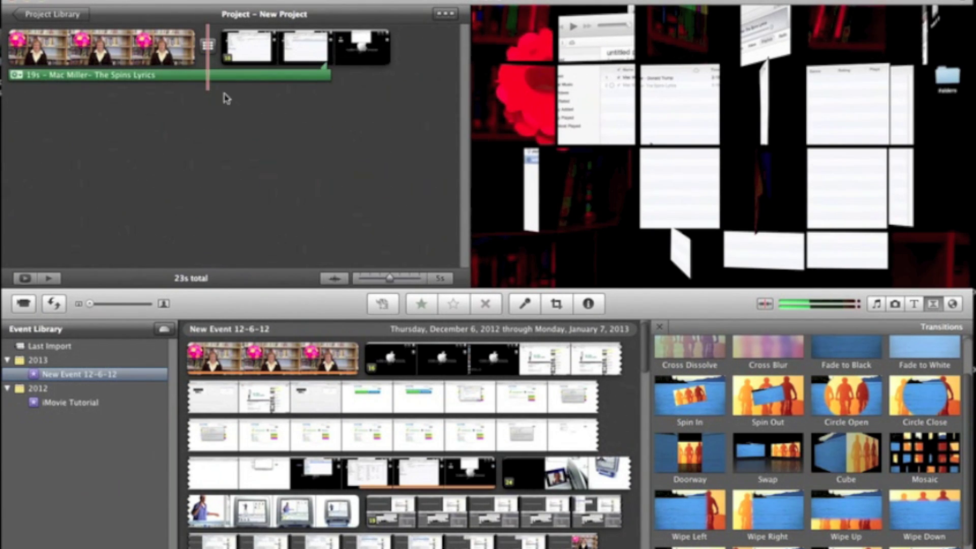
pyautogui.press('space')
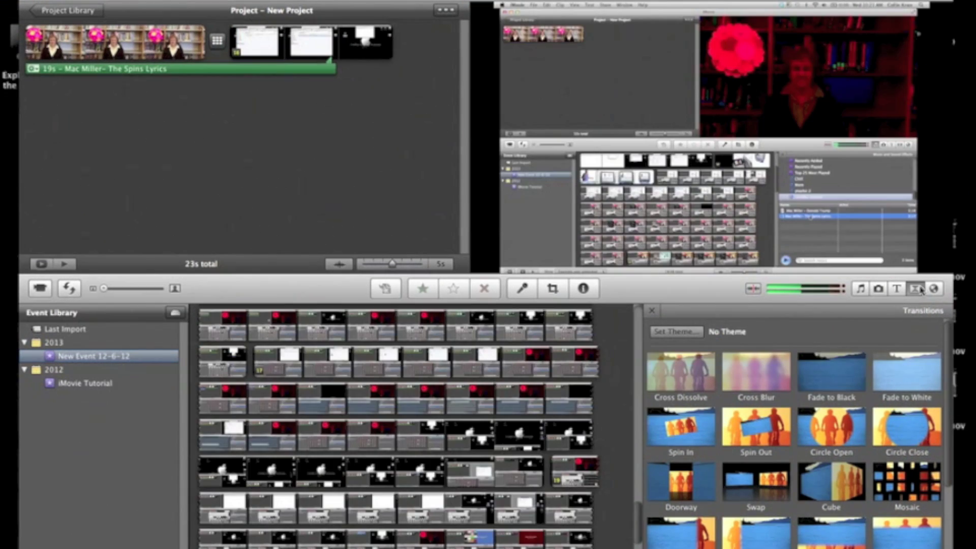
# Step: Add a 4-second Blue Marble Globe animatic from Maps, Backgrounds and Animatics to the project's end
pyautogui.click(933, 290)
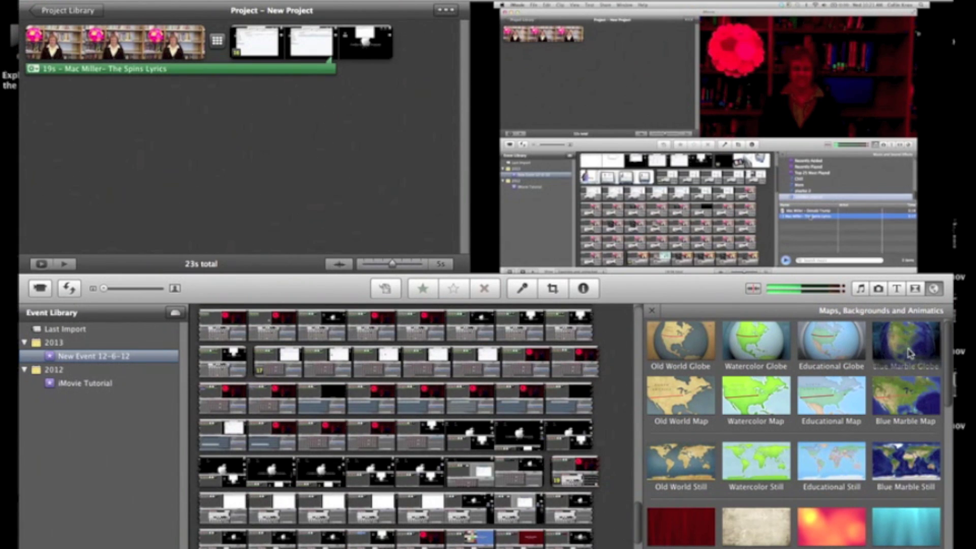
pyautogui.moveTo(903, 341); pyautogui.dragTo(437, 51)
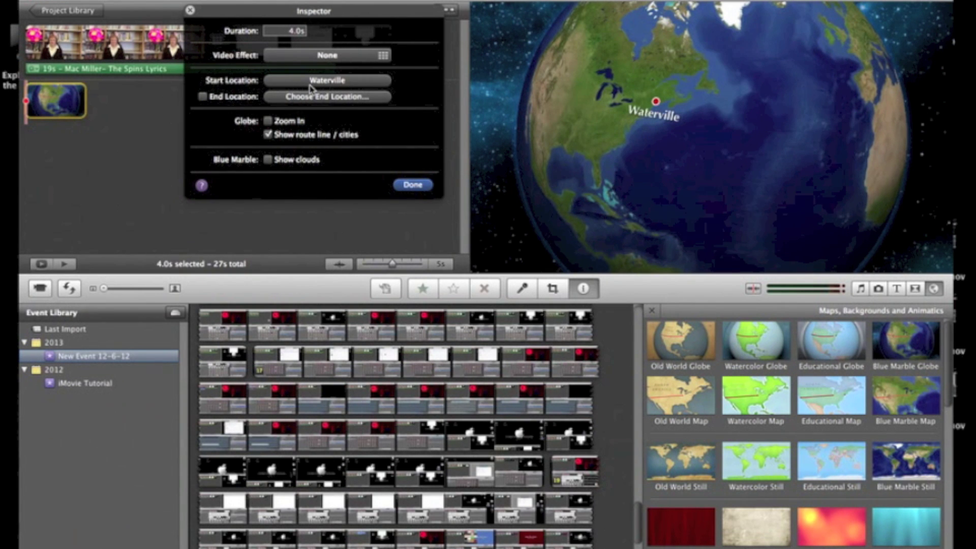
# Step: Set the globe's start location to Afghanistan
pyautogui.click(268, 121)
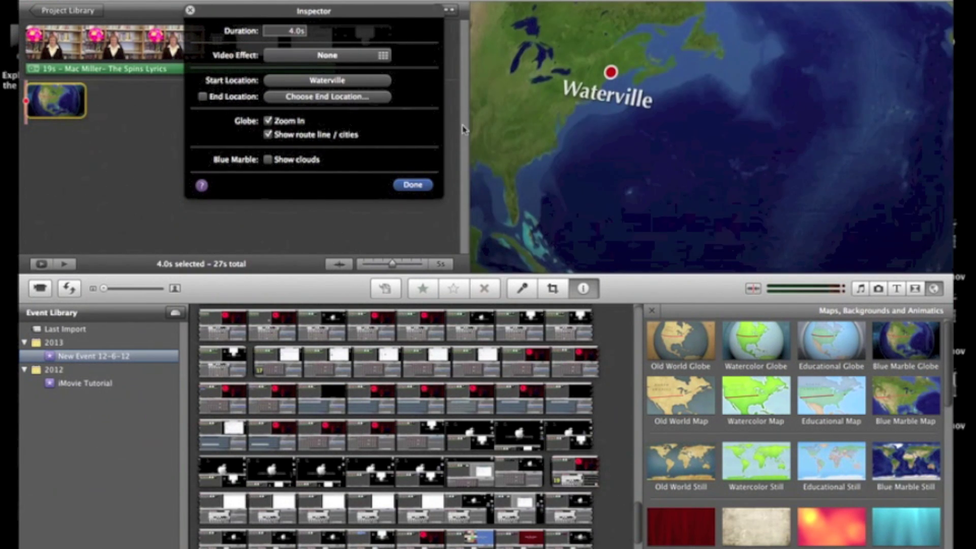
pyautogui.click(268, 121)
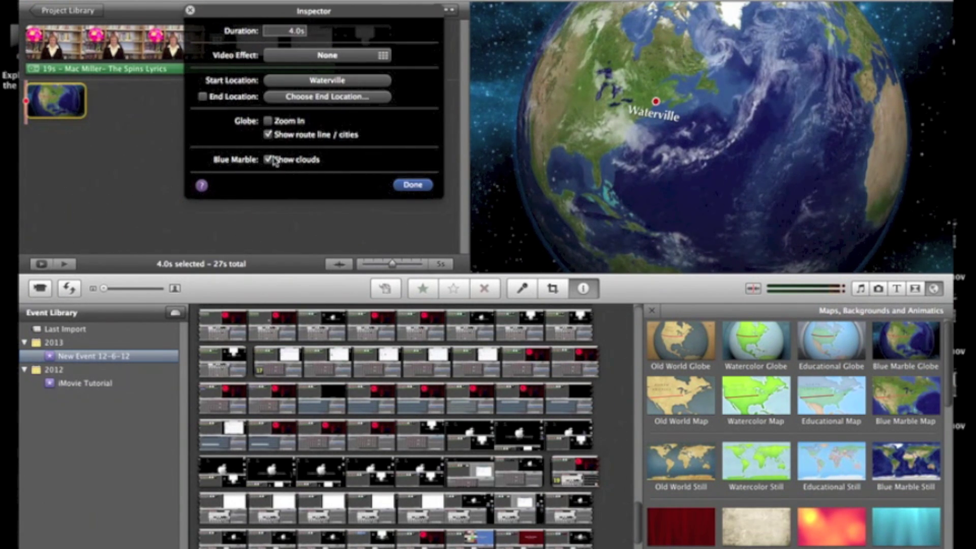
pyautogui.click(312, 83)
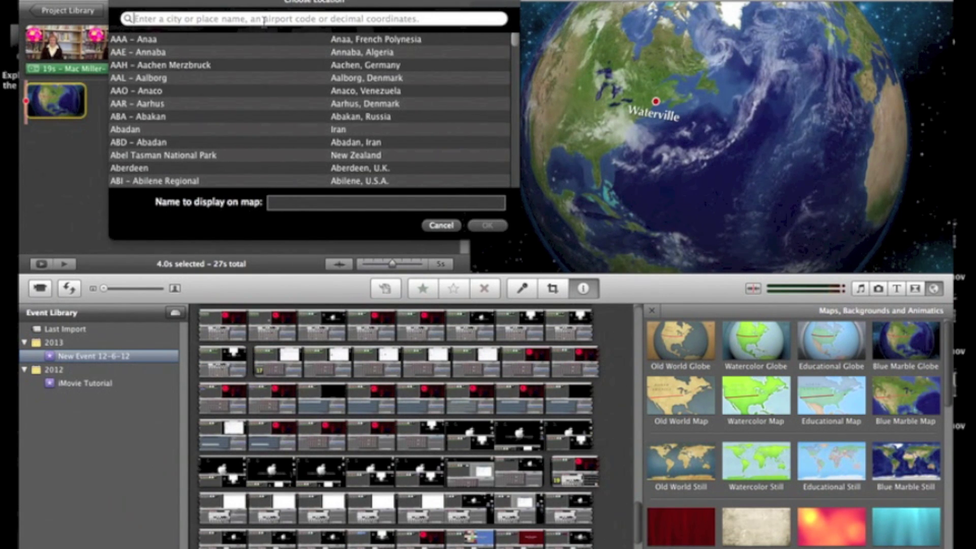
pyautogui.write('afg')
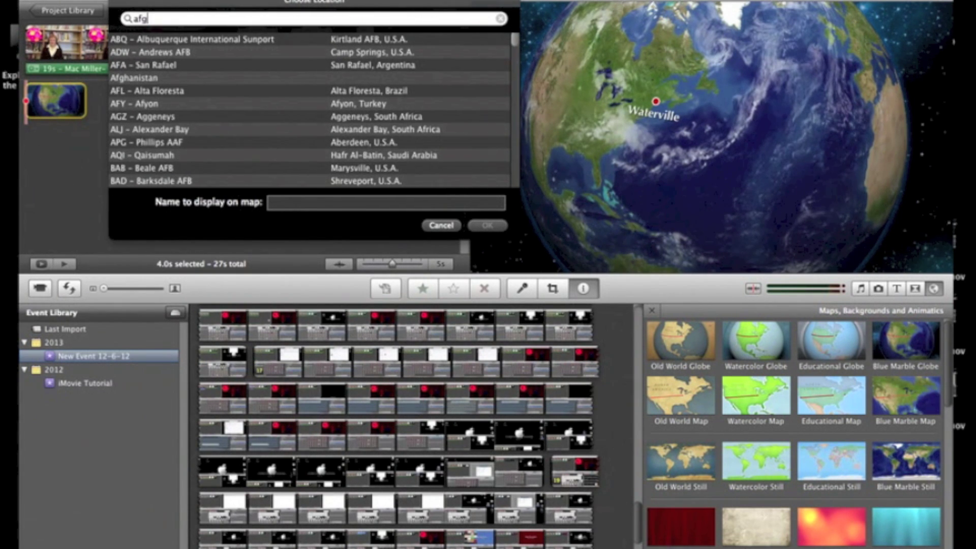
pyautogui.click(248, 41)
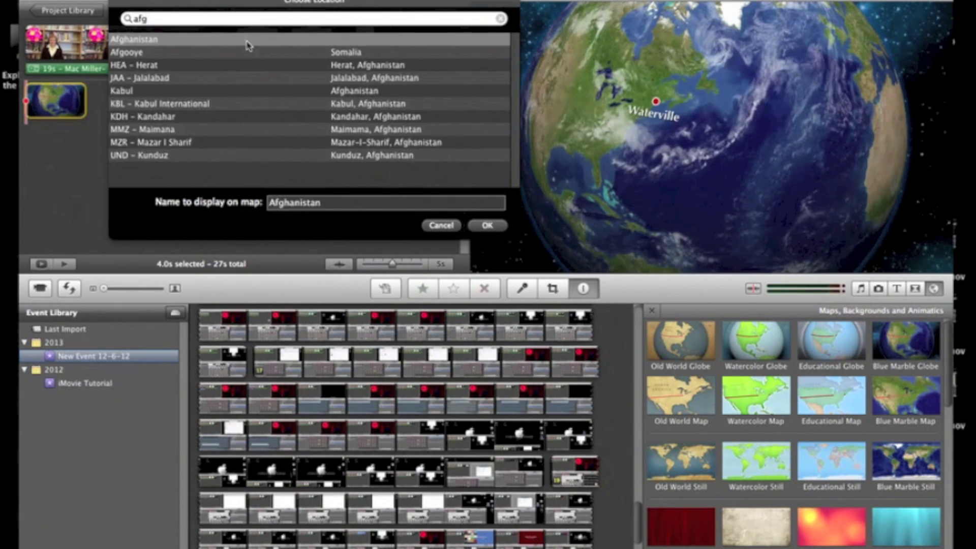
pyautogui.click(482, 226)
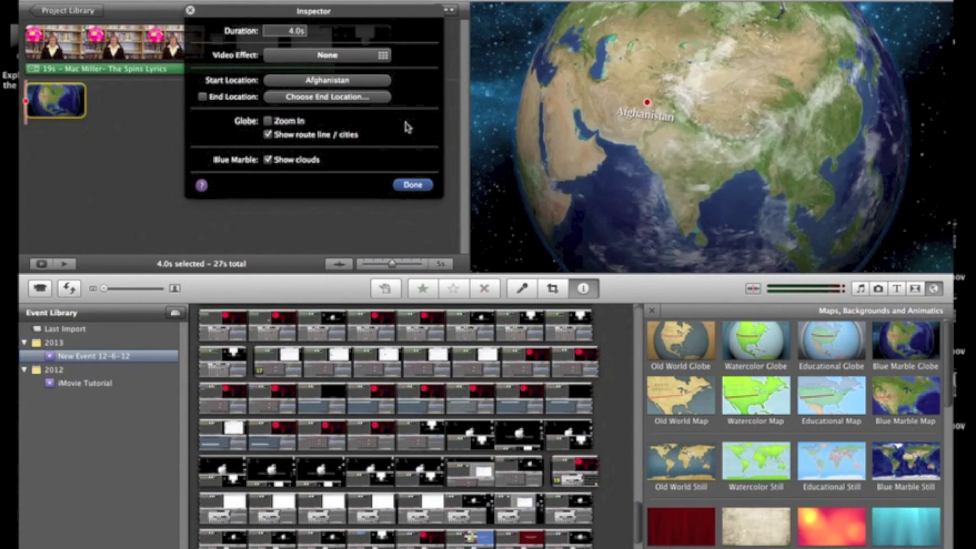
# Step: Set the globe's end location to Boston, Massachusetts and play the route animation
pyautogui.click(363, 100)
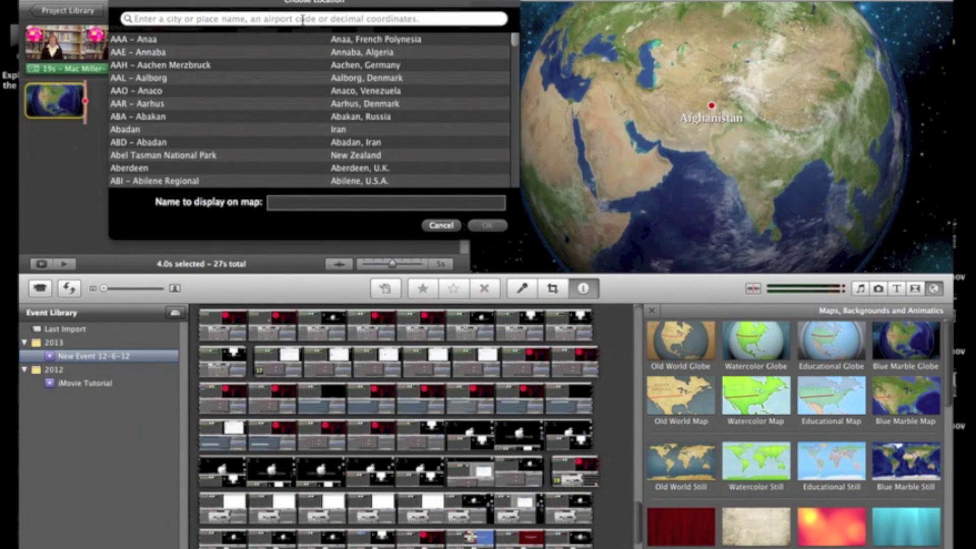
pyautogui.click(303, 19)
pyautogui.write('boston')
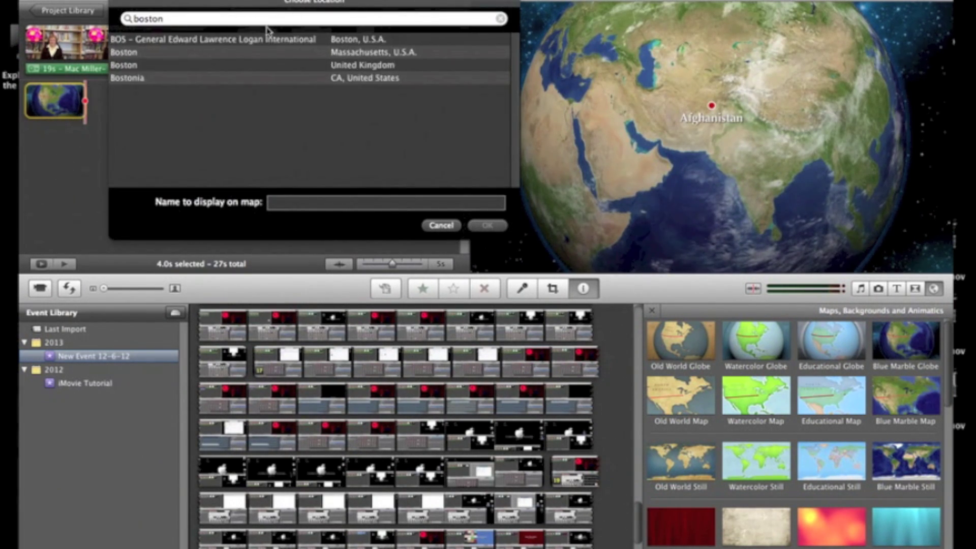
pyautogui.click(176, 53)
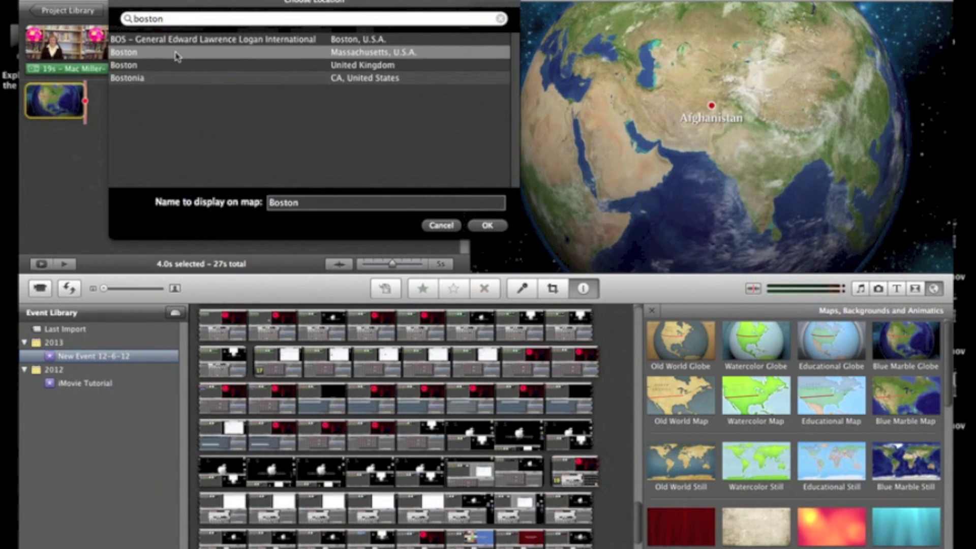
pyautogui.click(483, 226)
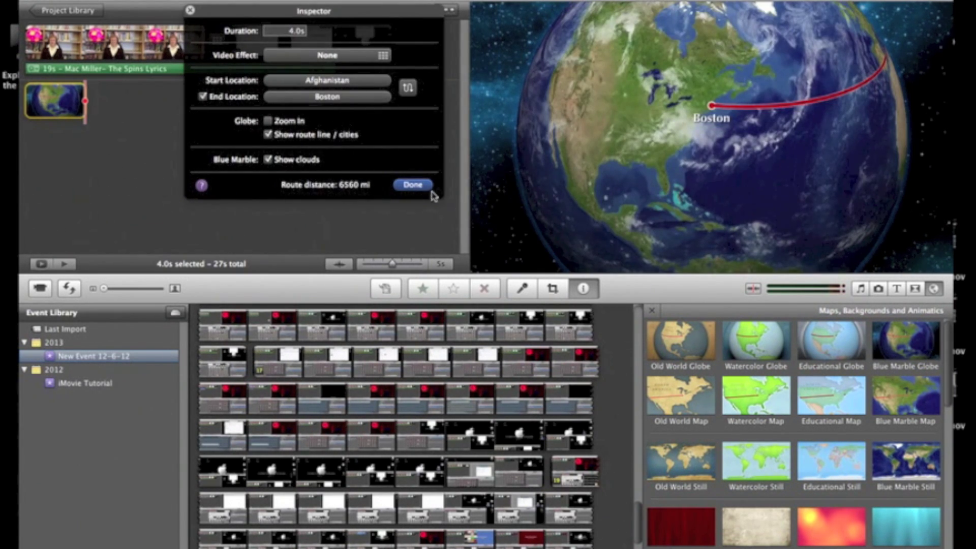
pyautogui.click(413, 185)
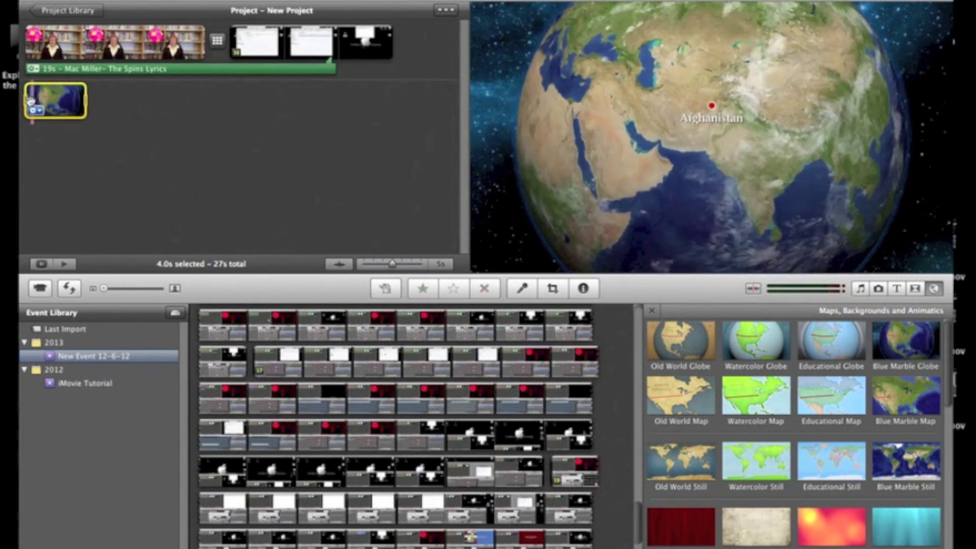
pyautogui.press('space')
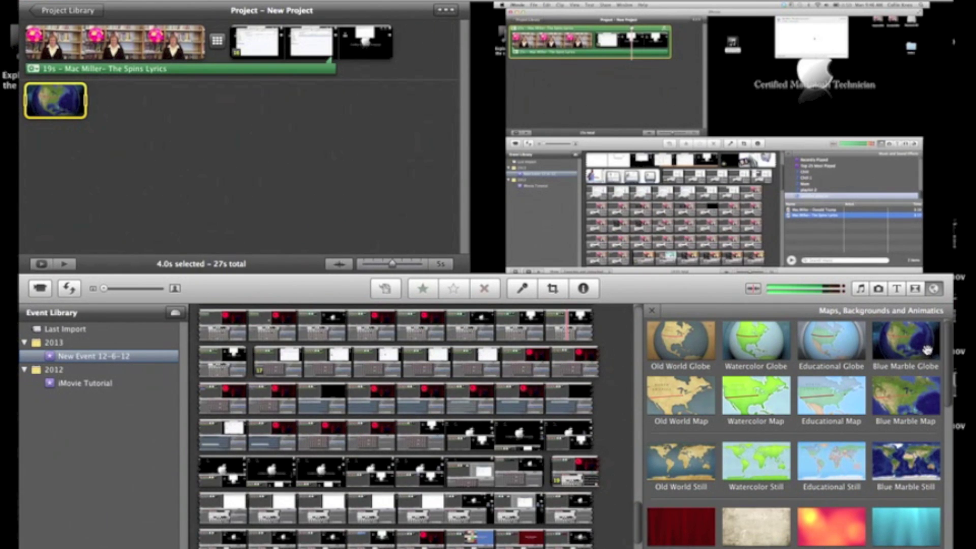
pyautogui.scroll(-2, 927, 349)
pyautogui.scroll(2, 926, 349)
# Step: Stop the preview and browse the Last Import and New Event 12-6-12 event clips
pyautogui.press('space')
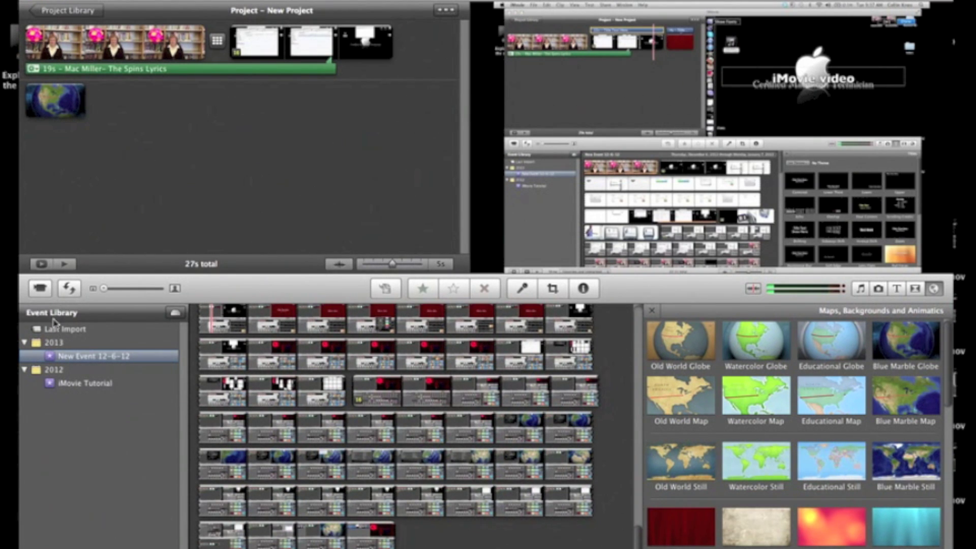
pyautogui.click(53, 331)
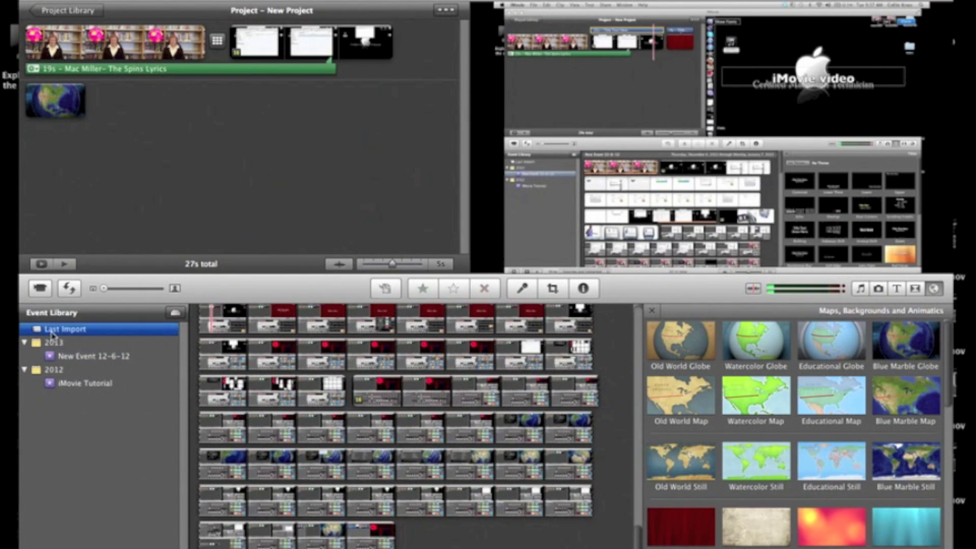
pyautogui.click(76, 357)
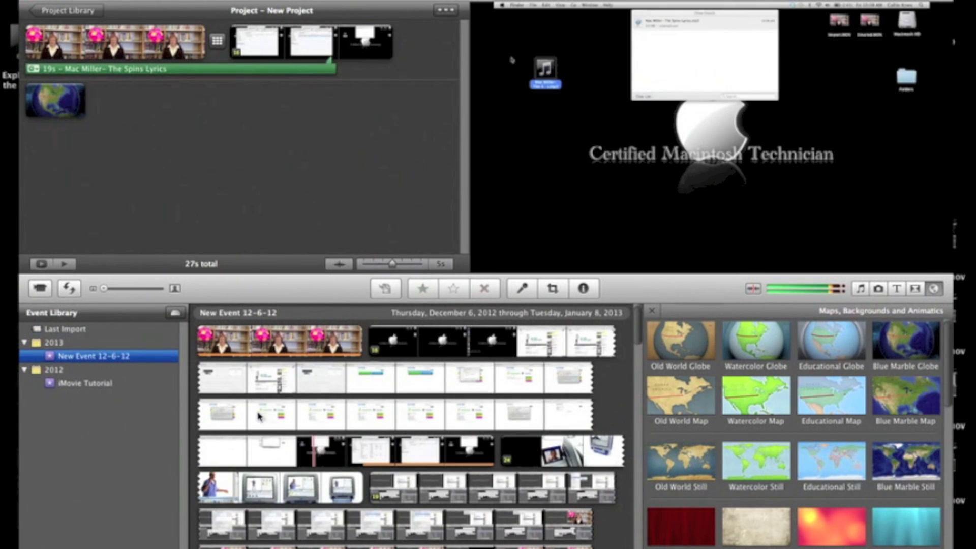
pyautogui.scroll(-8, 374, 393)
pyautogui.scroll(-10, 374, 393)
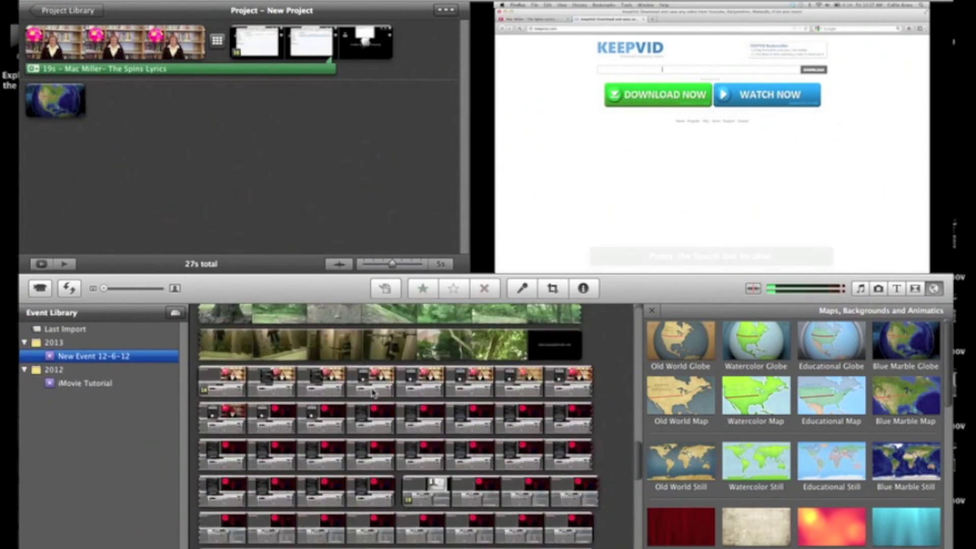
pyautogui.scroll(1, 373, 392)
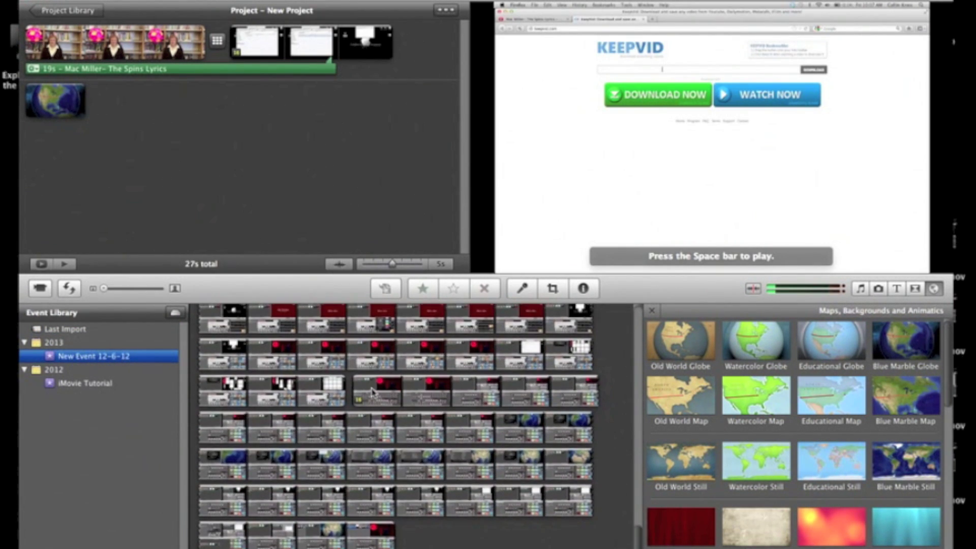
pyautogui.scroll(10, 373, 392)
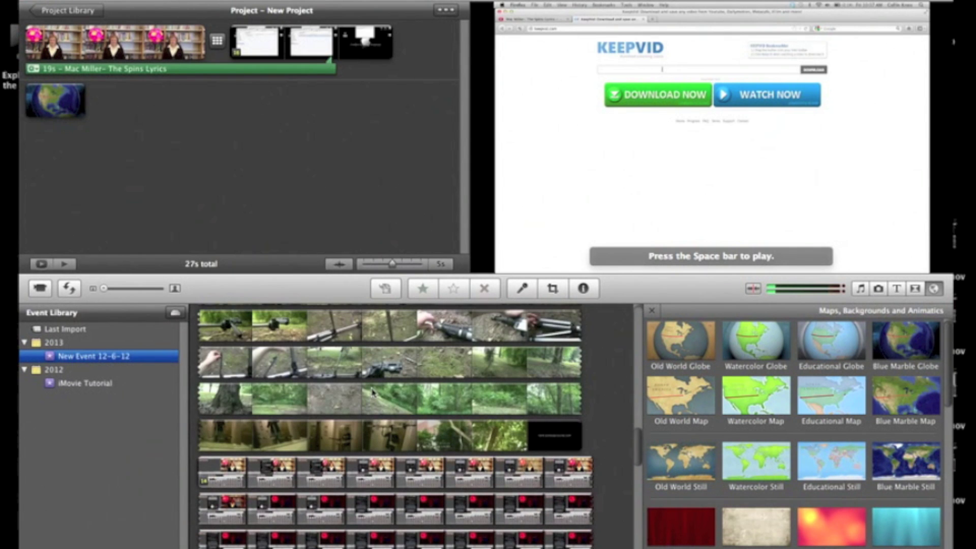
pyautogui.scroll(-8, 373, 392)
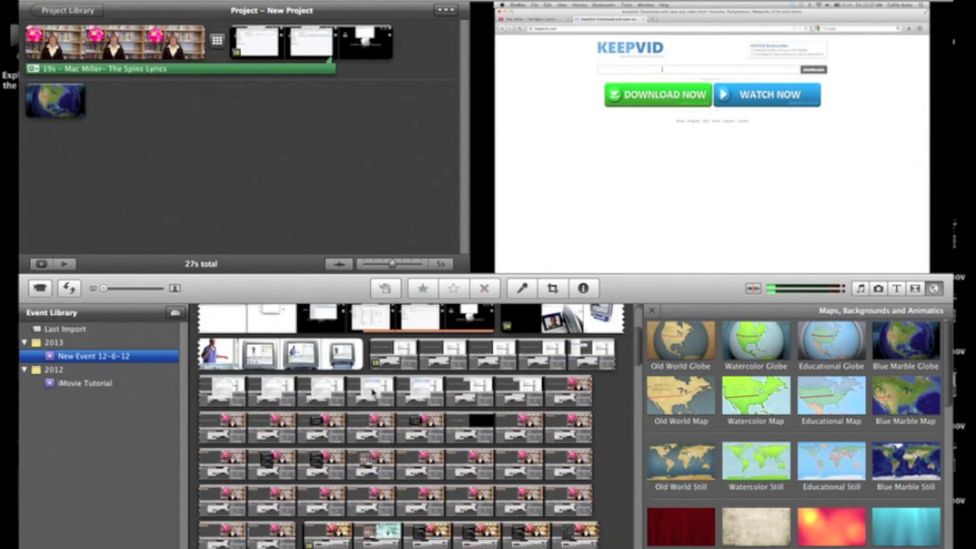
# Step: Check the iMovie Tutorial event, return to New Event 12-6-12, and show the project list
pyautogui.click(128, 386)
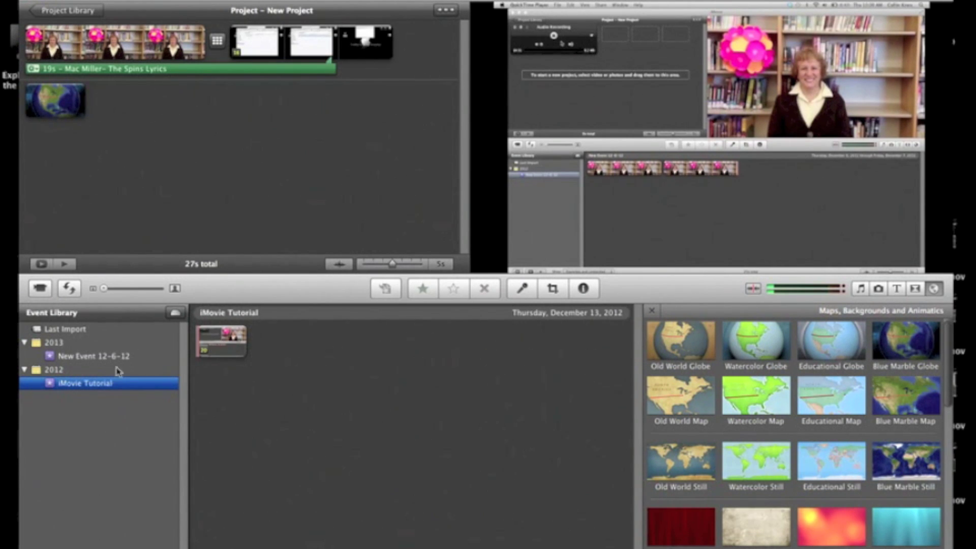
pyautogui.click(90, 358)
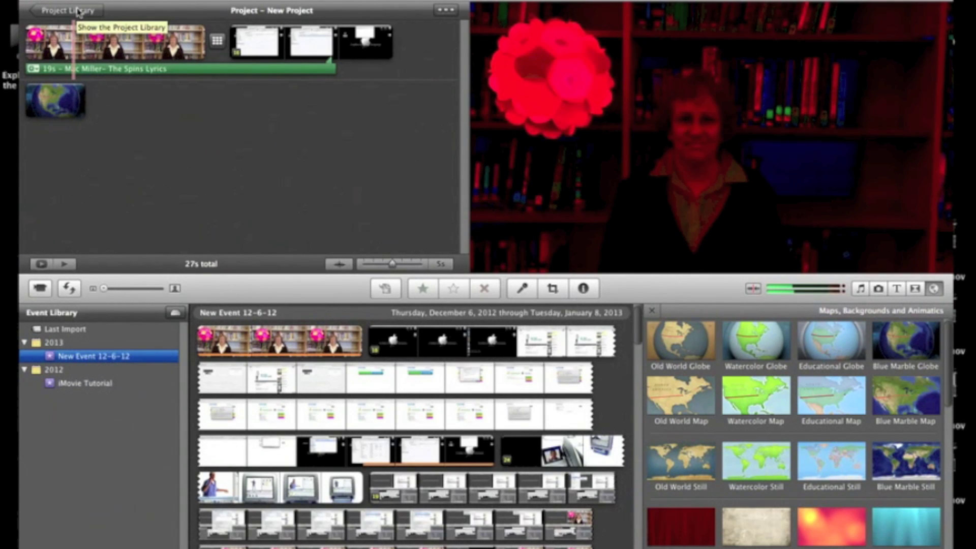
pyautogui.click(78, 11)
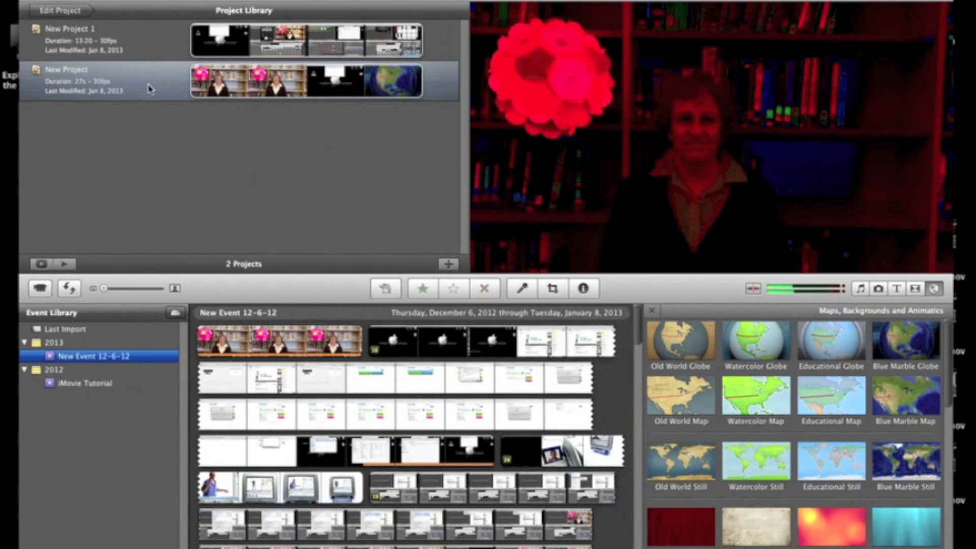
pyautogui.click(137, 52)
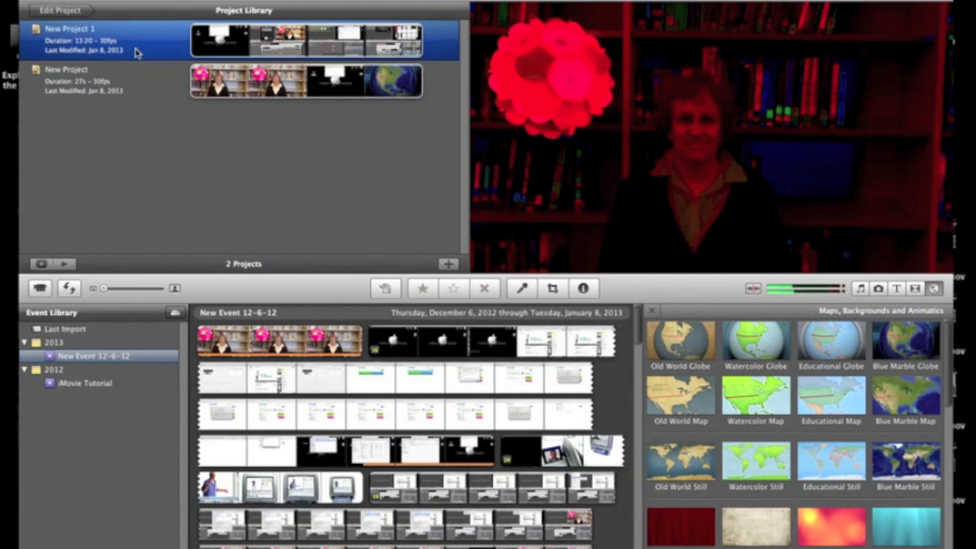
pyautogui.doubleClick(137, 53)
pyautogui.scroll(-5, 136, 53)
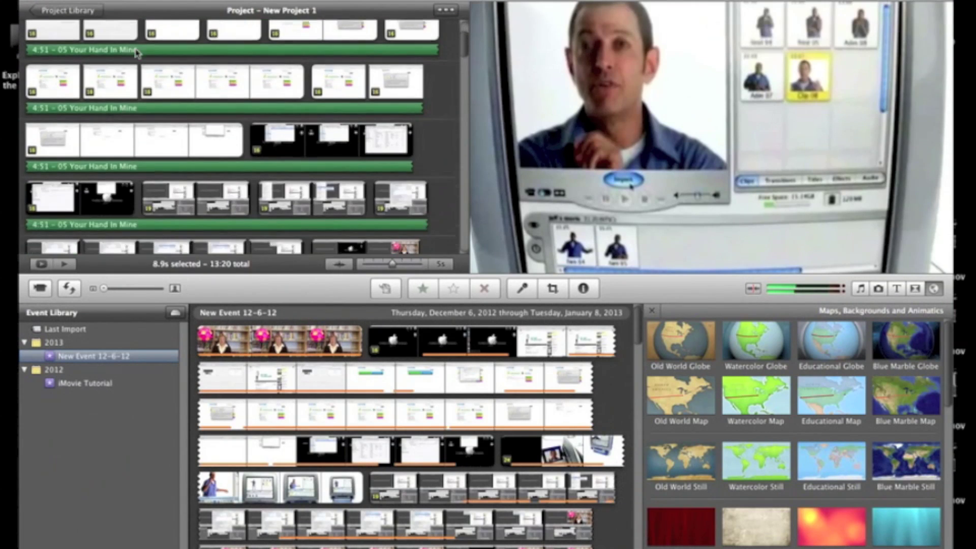
pyautogui.scroll(-10, 137, 53)
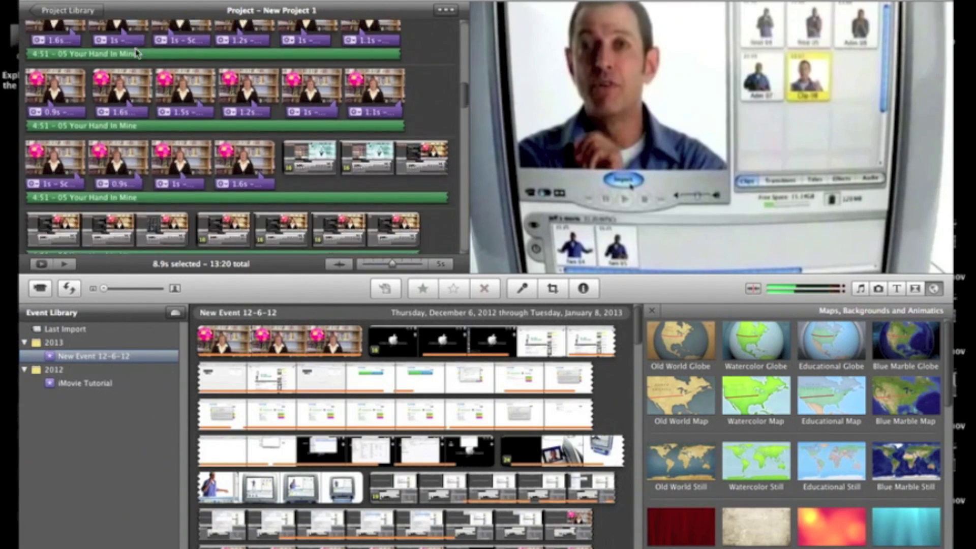
pyautogui.scroll(-10, 137, 52)
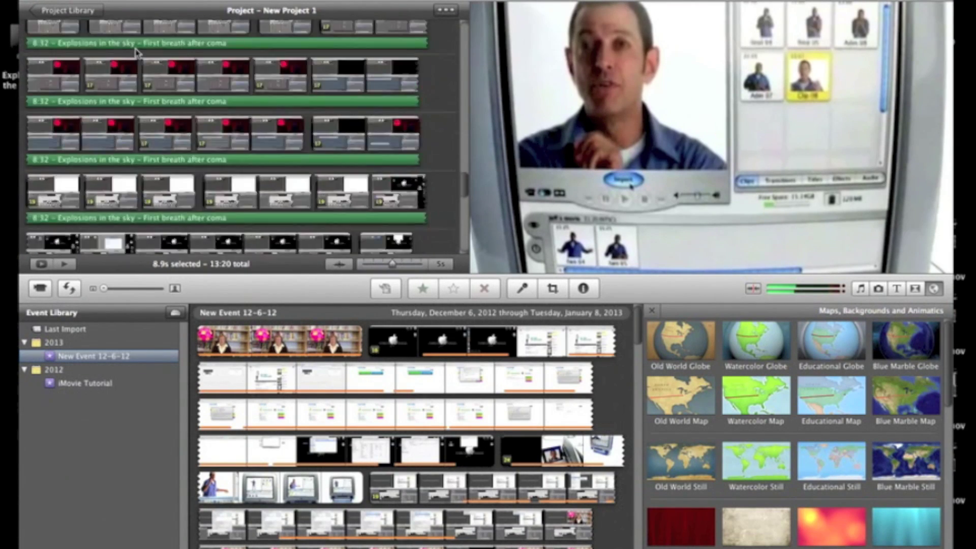
pyautogui.scroll(-8, 137, 52)
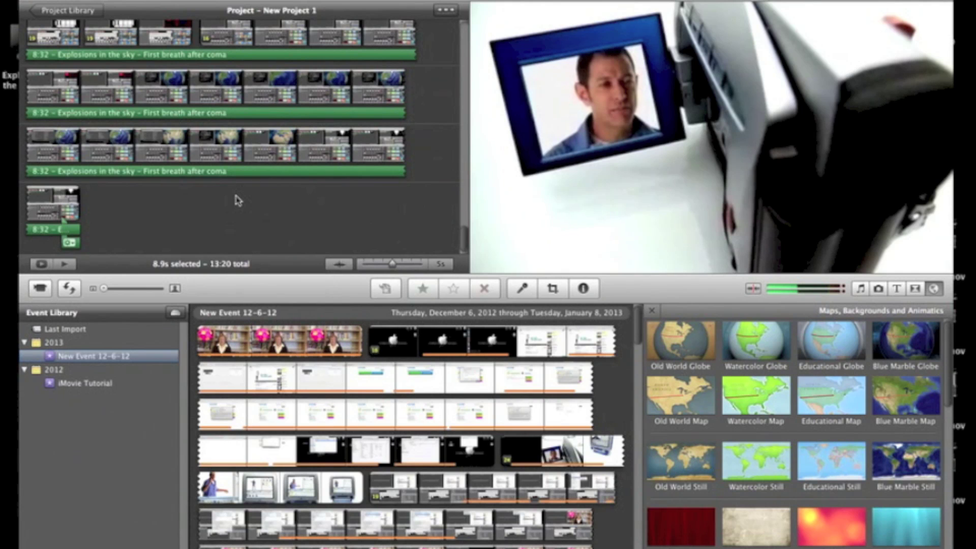
pyautogui.click(51, 14)
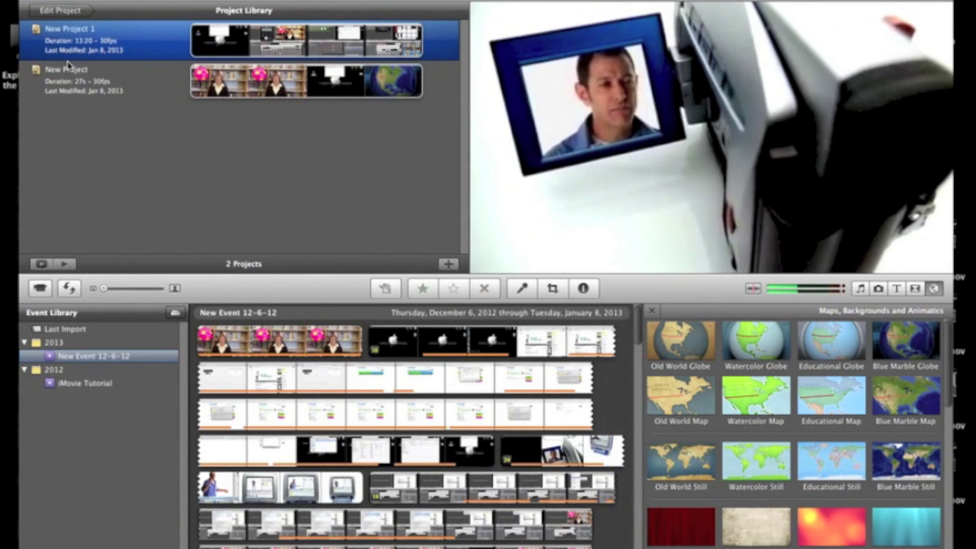
pyautogui.doubleClick(74, 80)
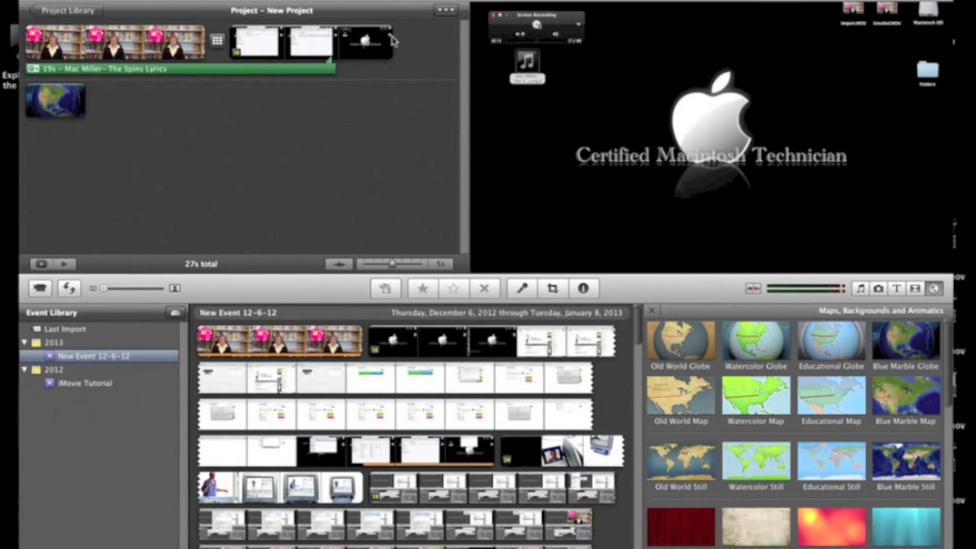
pyautogui.click(346, 40)
# Step: Delete the talking-head clips, the Mac Miller song and the globe clip, keeping the 5.7s screen capture
pyautogui.moveTo(345, 39); pyautogui.dragTo(284, 43)
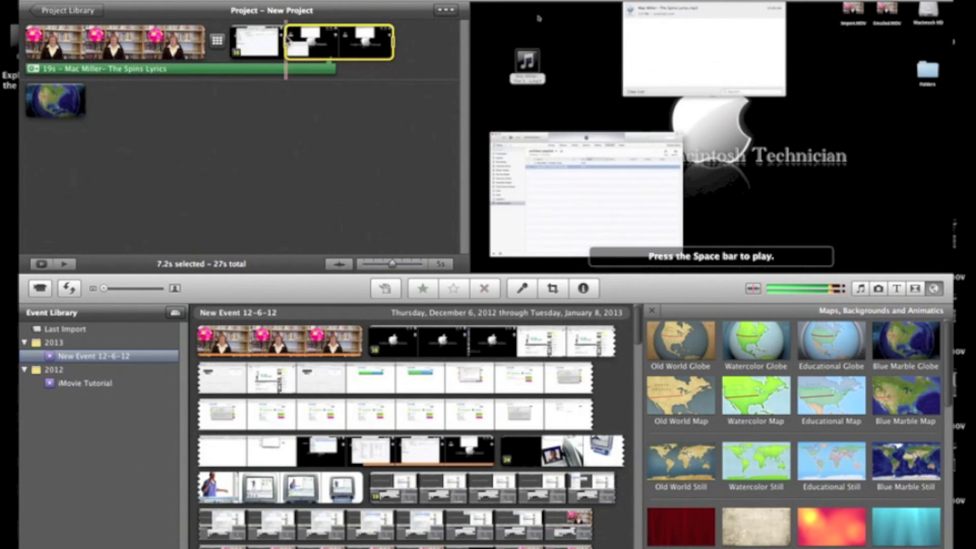
pyautogui.press('Delete')
pyautogui.click(266, 69)
pyautogui.press('Delete')
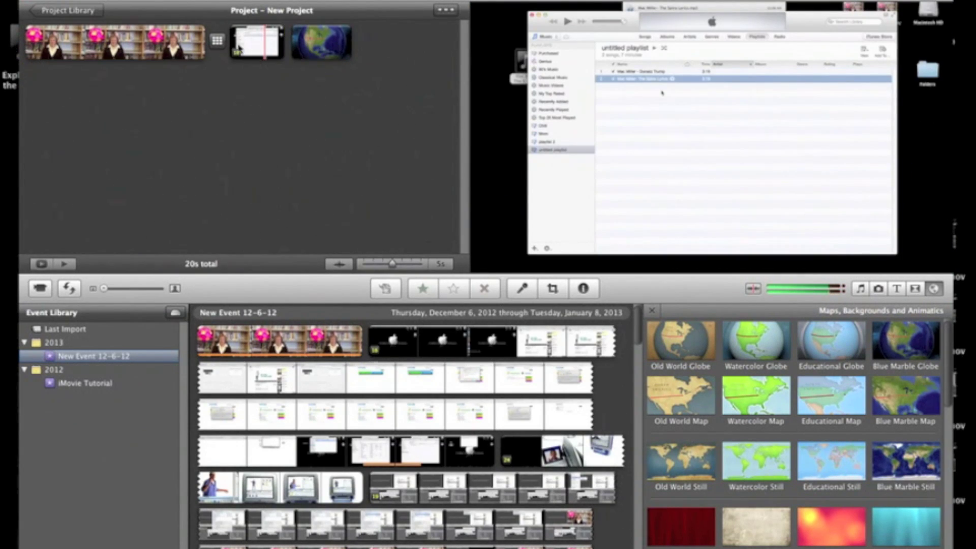
pyautogui.click(198, 40)
pyautogui.press('Delete')
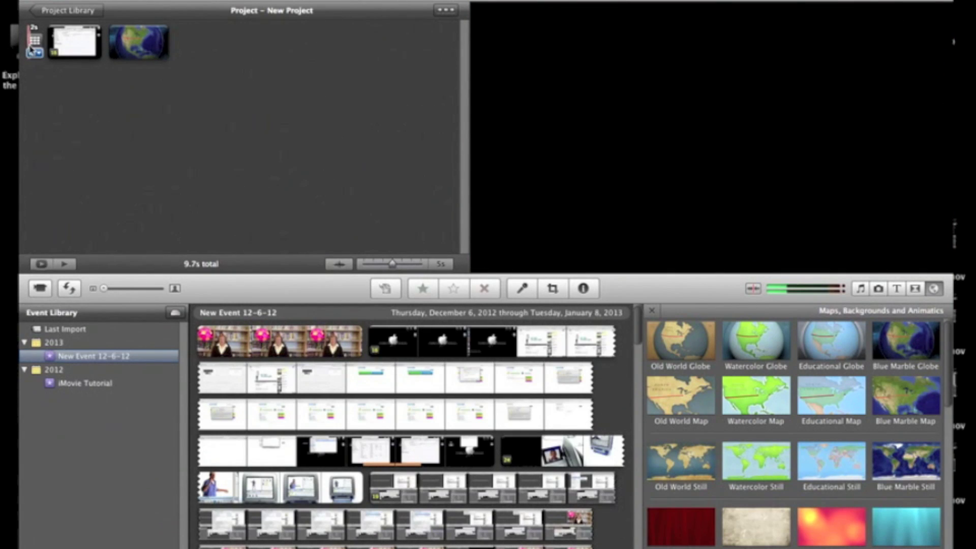
pyautogui.click(135, 41)
pyautogui.press('Delete')
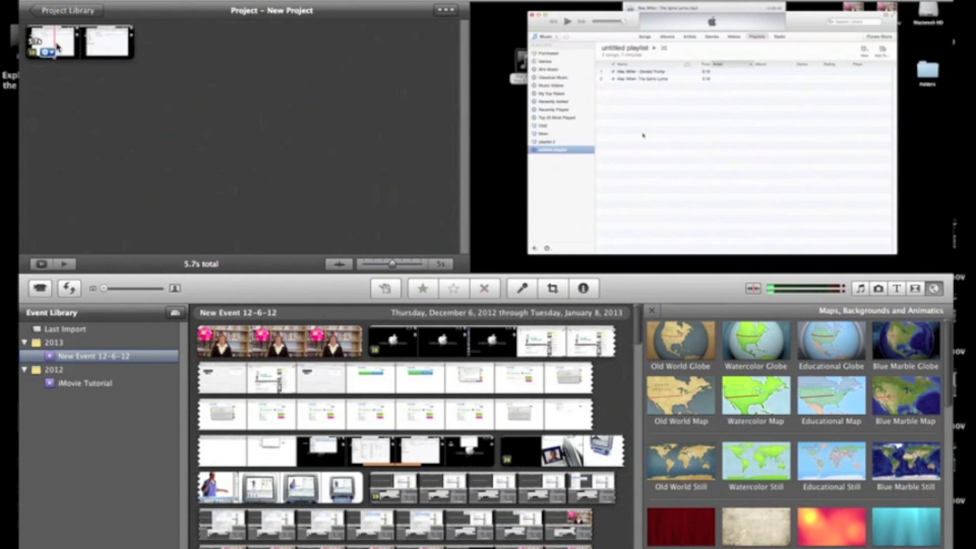
pyautogui.click(77, 44)
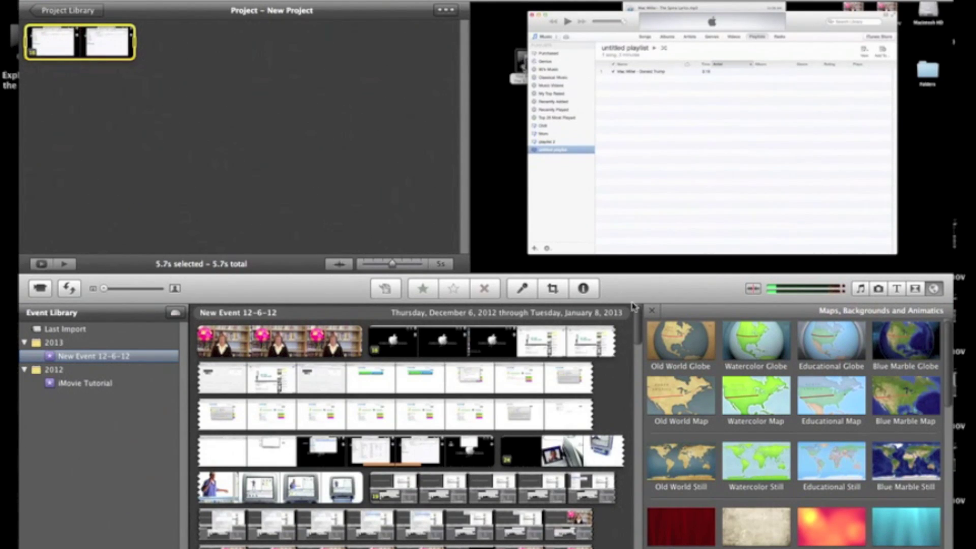
pyautogui.click(552, 289)
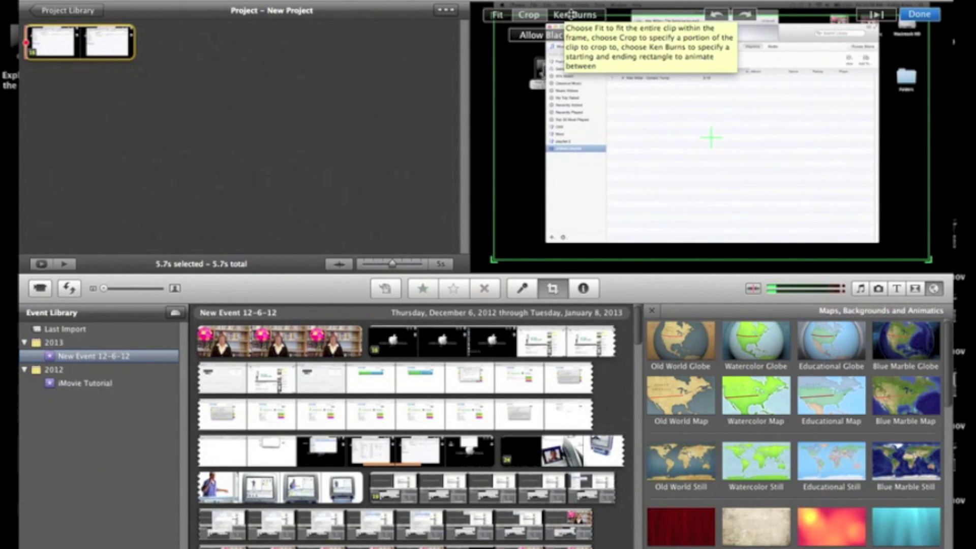
# Step: Apply a Ken Burns zoom from the full frame to the upper-right iTunes playlist area
pyautogui.click(545, 36)
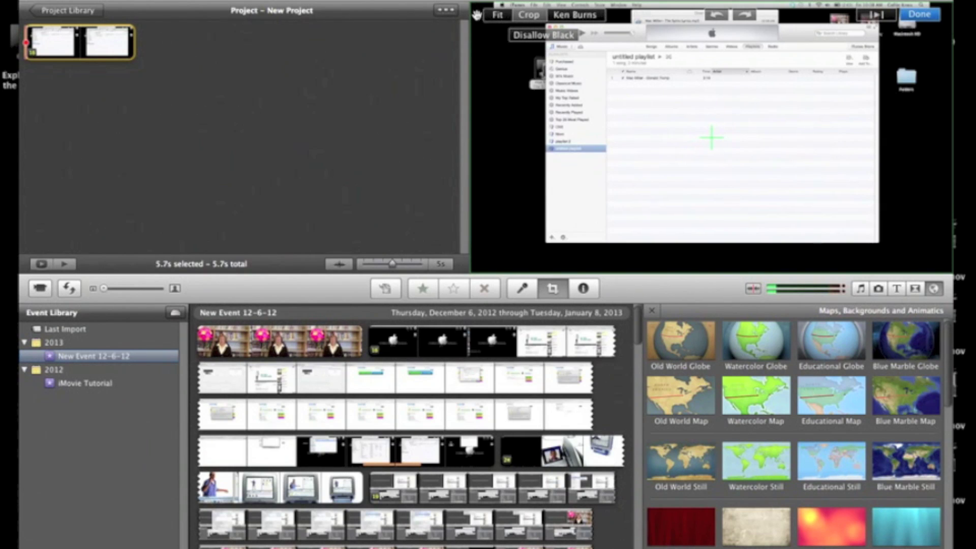
pyautogui.click(553, 36)
pyautogui.click(593, 17)
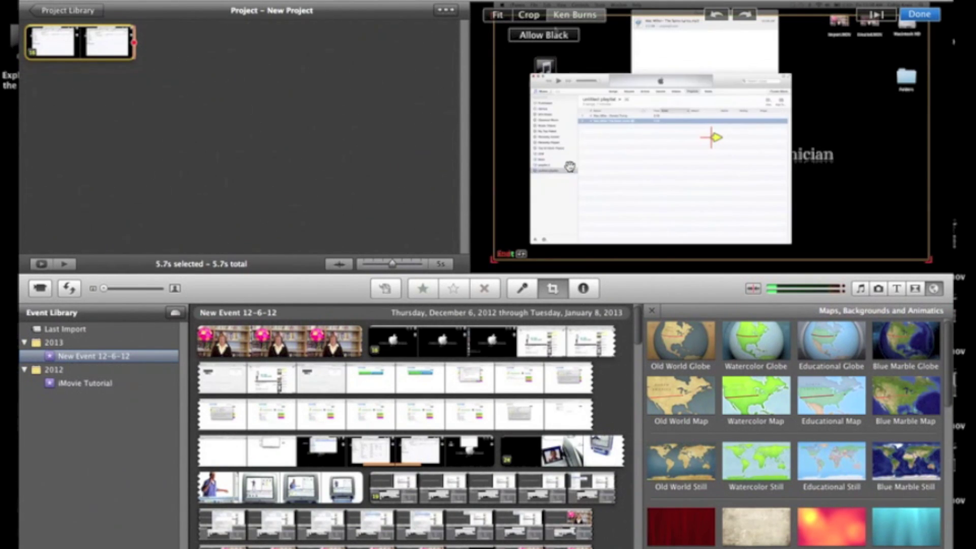
pyautogui.moveTo(493, 268); pyautogui.dragTo(711, 137)
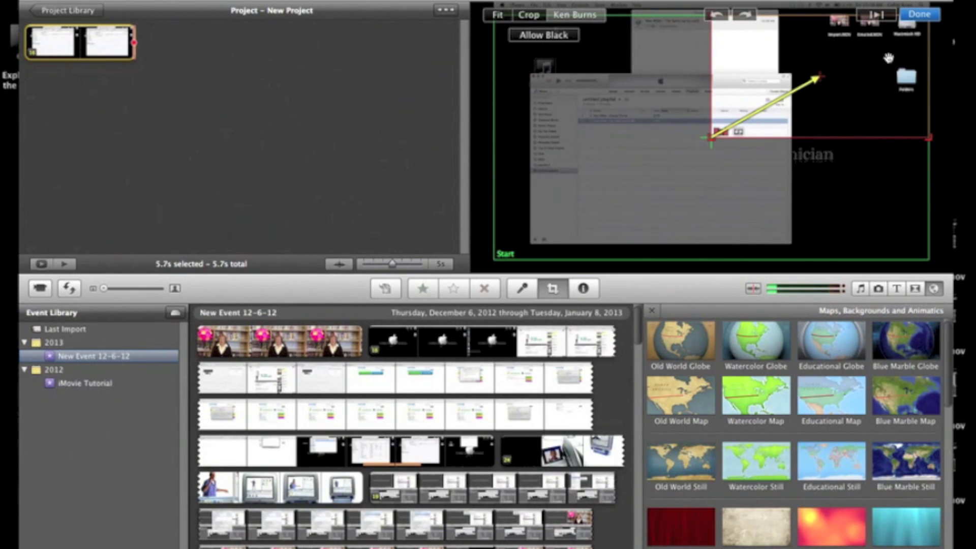
pyautogui.moveTo(882, 55); pyautogui.dragTo(864, 66)
pyautogui.click(910, 14)
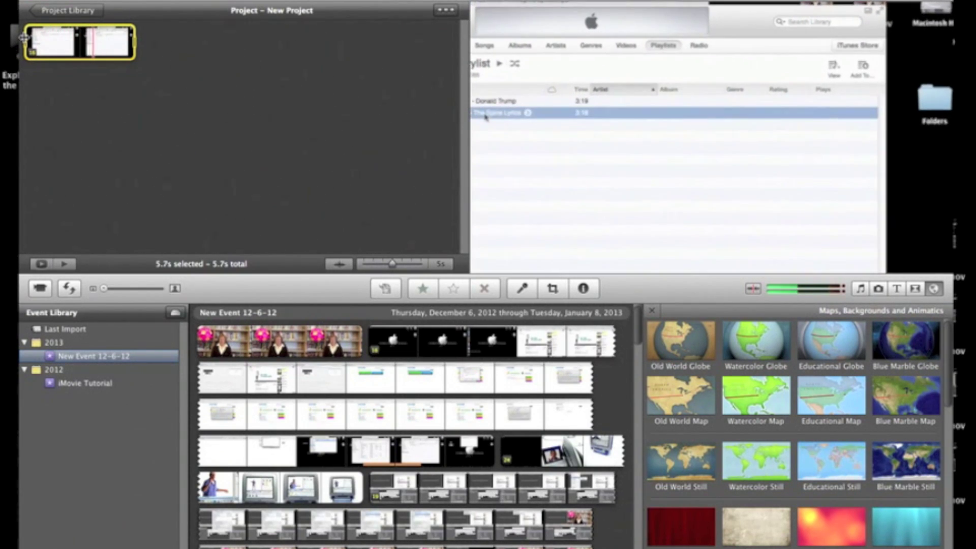
pyautogui.click(553, 288)
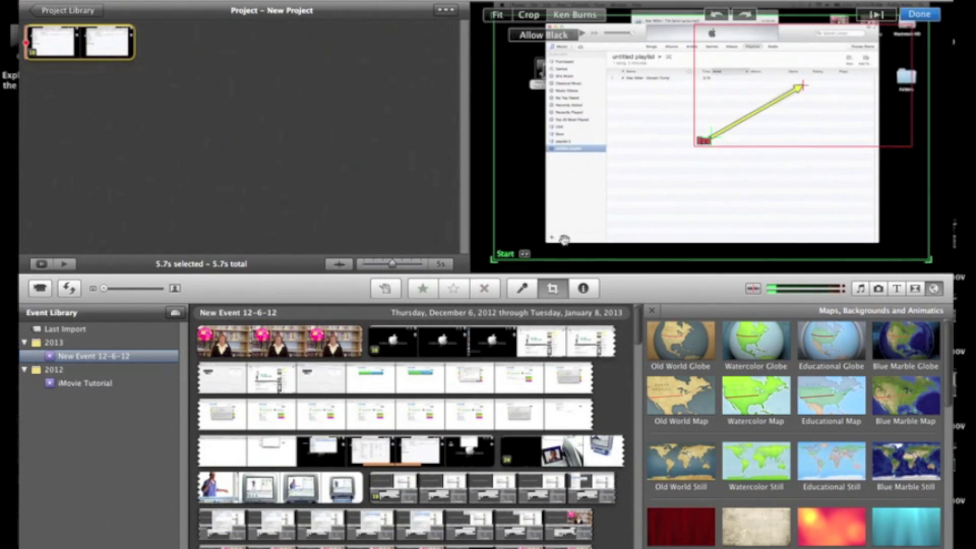
# Step: Crop the screen capture to a small box around the playlist's upper-left area
pyautogui.click(540, 16)
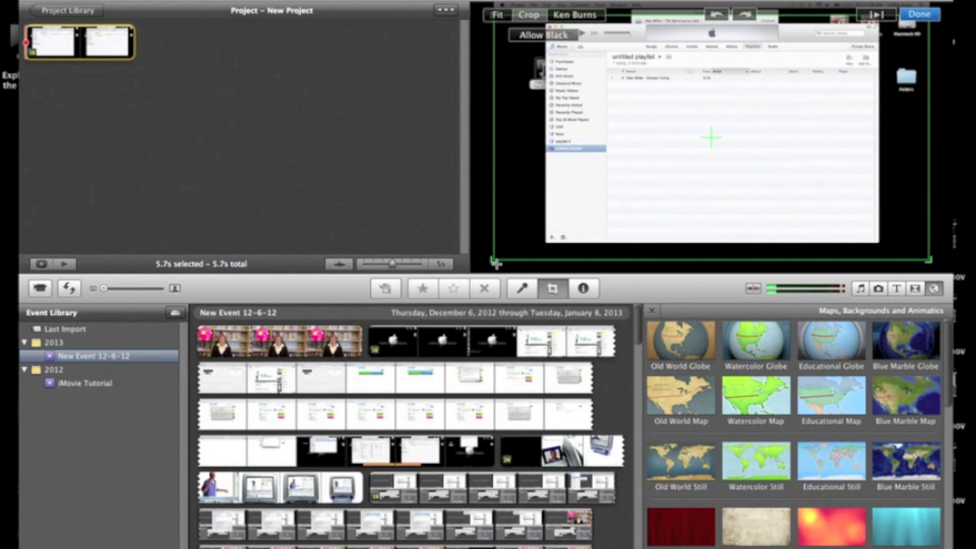
pyautogui.moveTo(496, 263); pyautogui.dragTo(711, 138)
pyautogui.moveTo(778, 77); pyautogui.dragTo(596, 93)
pyautogui.moveTo(726, 159)
pyautogui.mouseDown()
pyautogui.moveTo(838, 209)
pyautogui.moveTo(727, 162)
pyautogui.moveTo(847, 226)
pyautogui.moveTo(728, 154)
pyautogui.mouseUp()
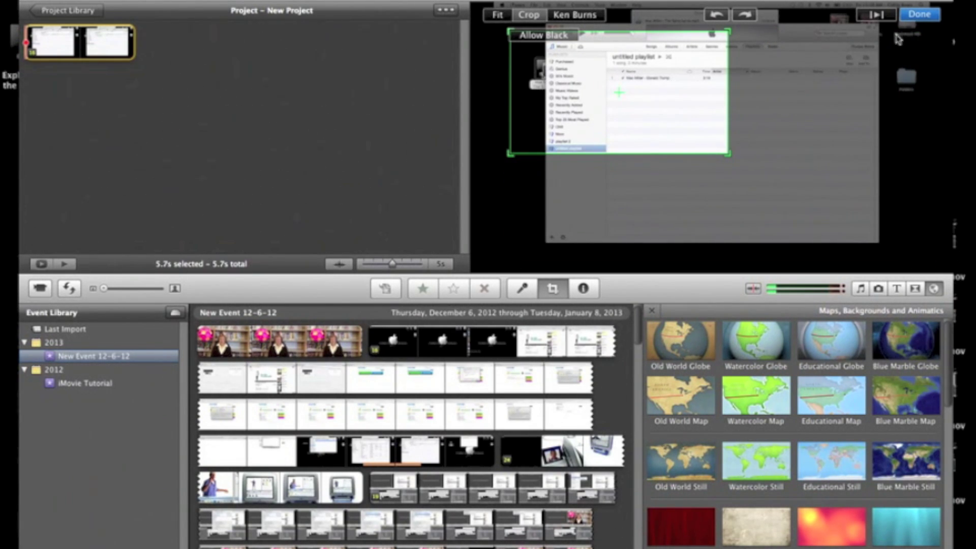
pyautogui.click(919, 14)
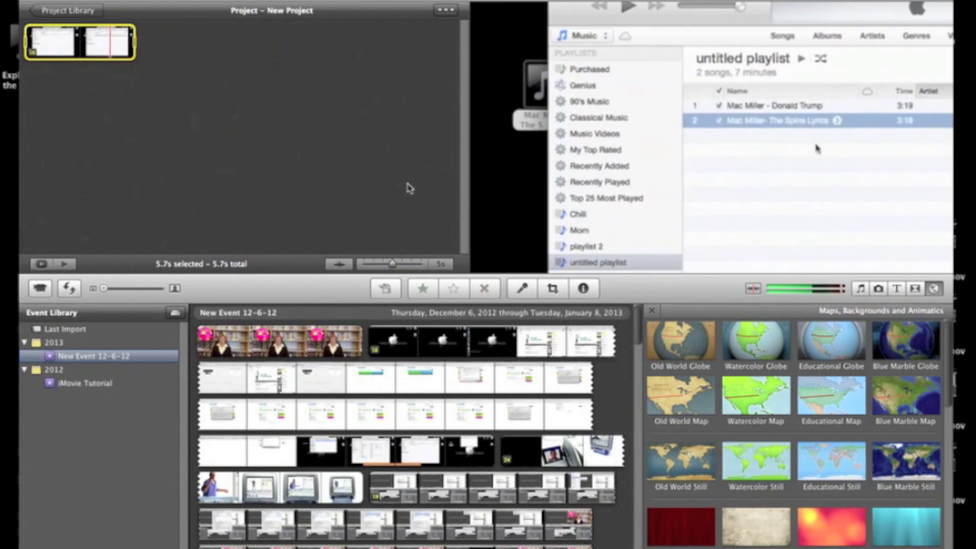
# Step: Reset the clip's cropping to Fit the whole frame
pyautogui.click(554, 288)
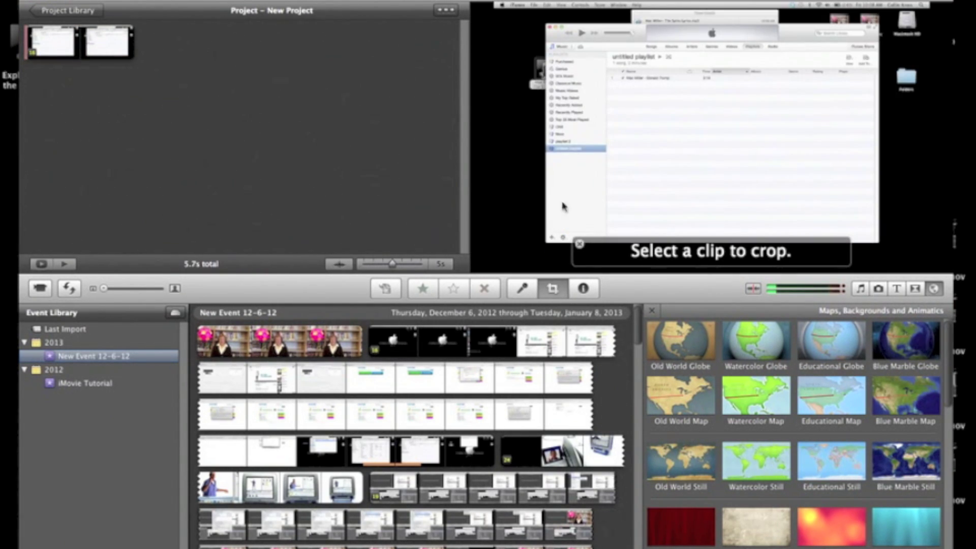
pyautogui.click(98, 43)
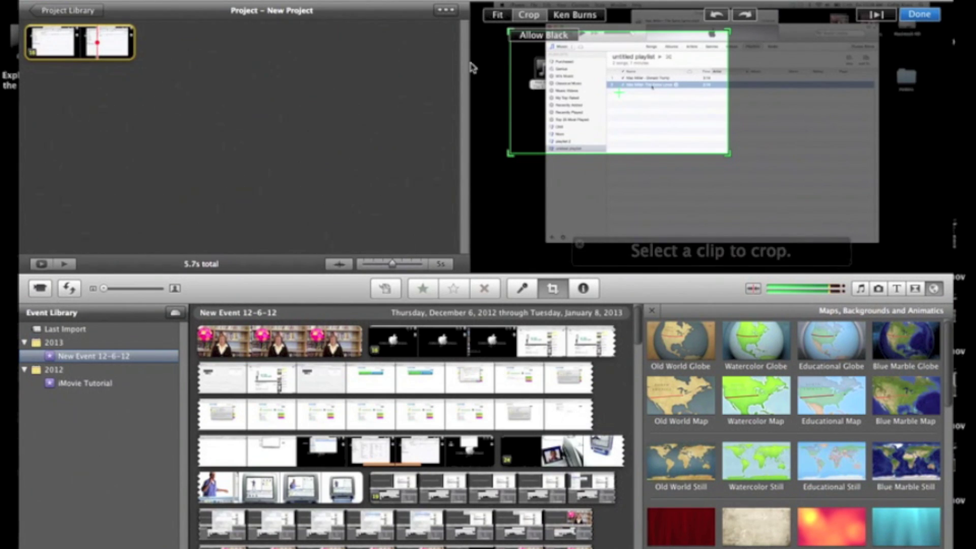
pyautogui.click(489, 20)
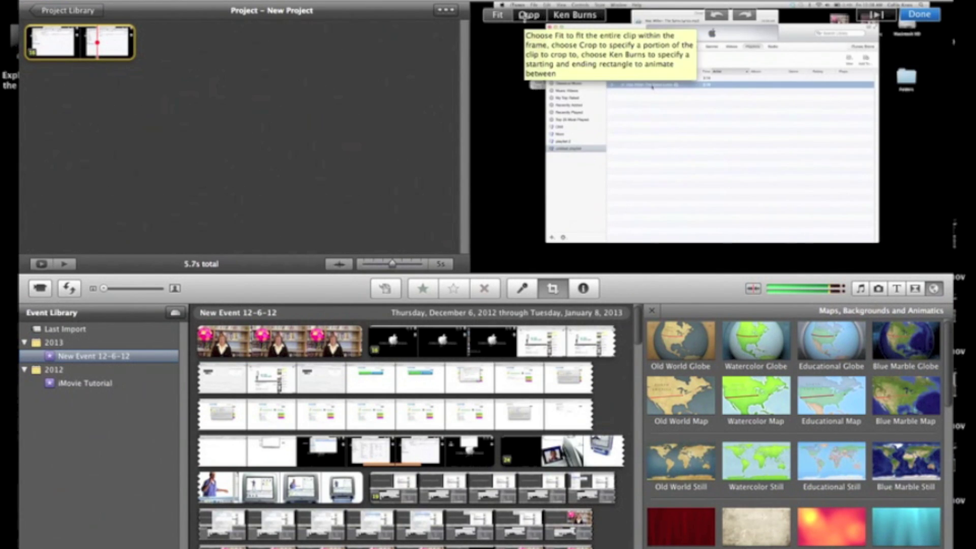